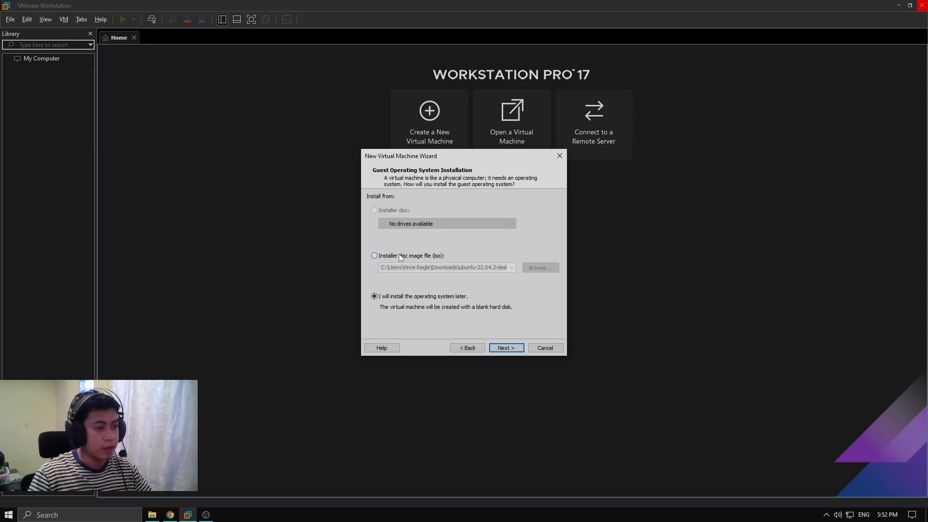
# Choose to install the operating system later and set the guest OS to Linux, Ubuntu 64-bit
pyautogui.click(398, 256)
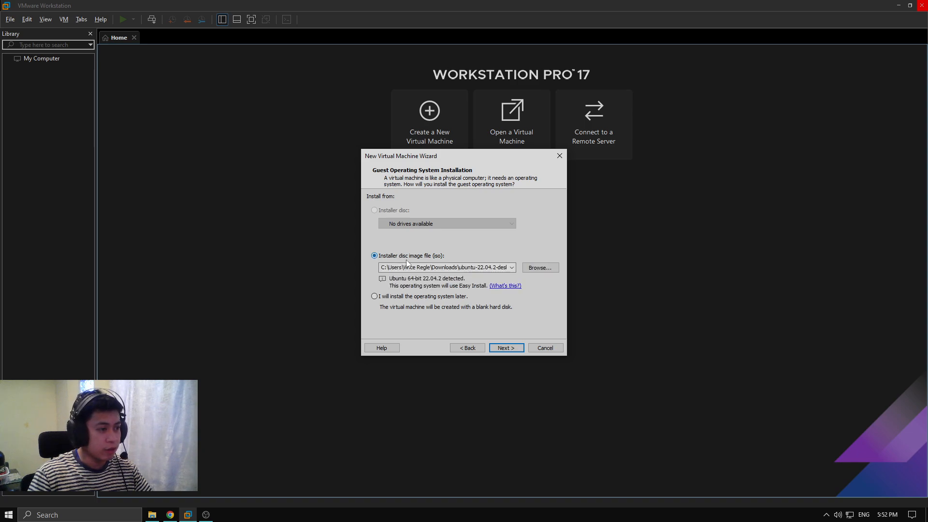
pyautogui.click(398, 298)
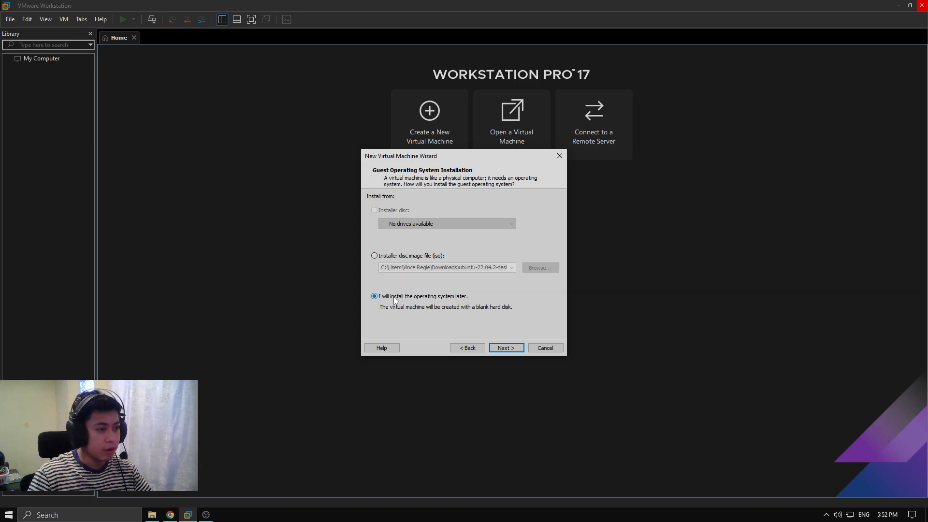
pyautogui.click(506, 348)
pyautogui.click(399, 259)
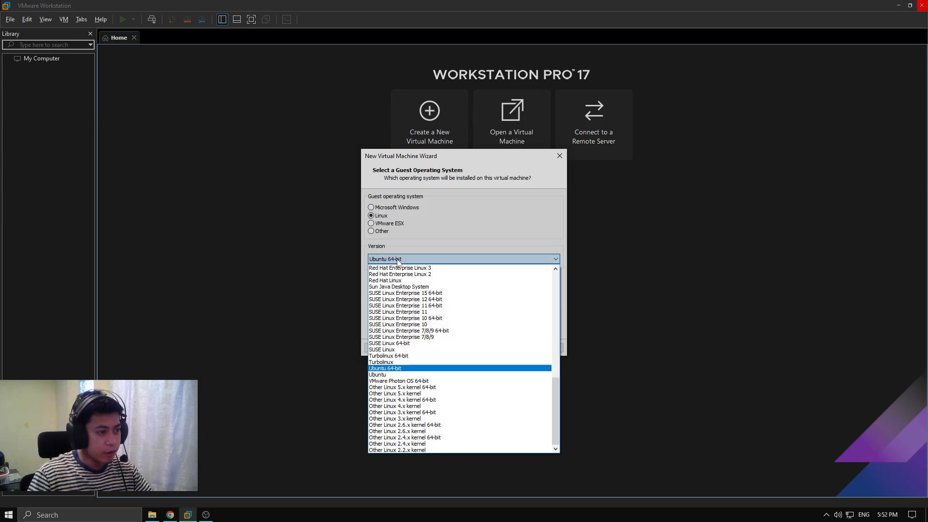
pyautogui.click(394, 368)
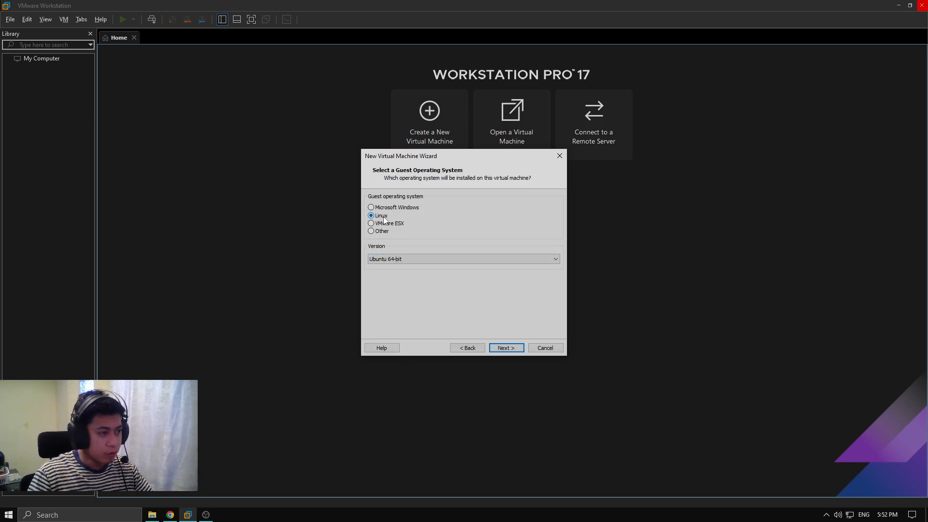
pyautogui.click(380, 261)
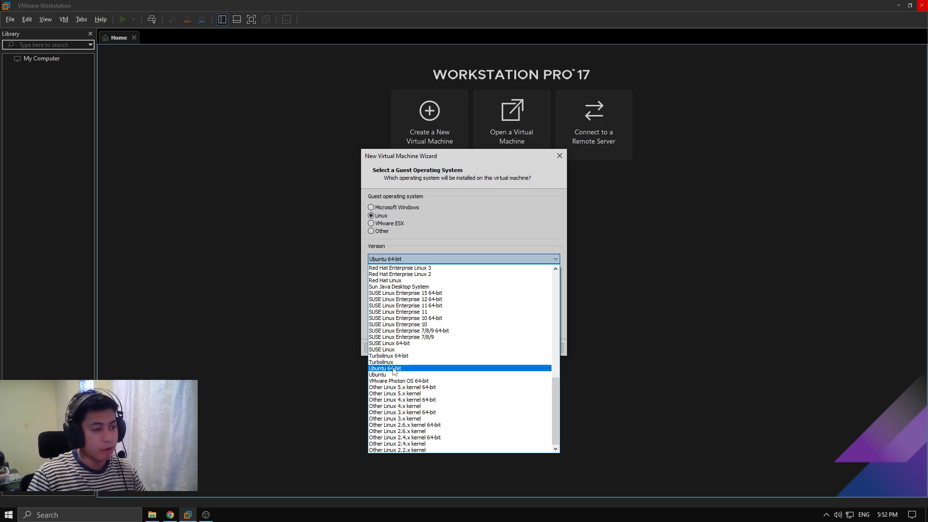
pyautogui.click(462, 291)
# Keep the default VM name, 2 processors, 4096 MB memory and NAT networking
pyautogui.click(499, 344)
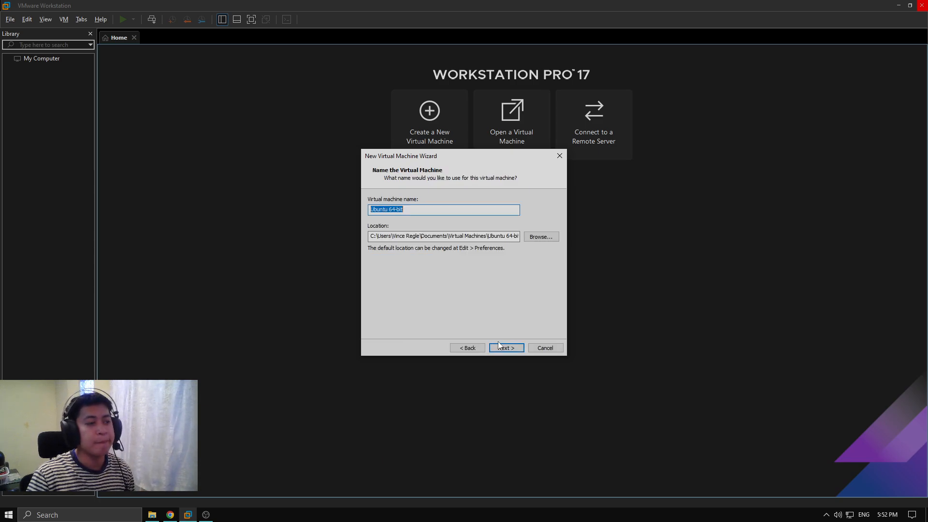
pyautogui.click(506, 347)
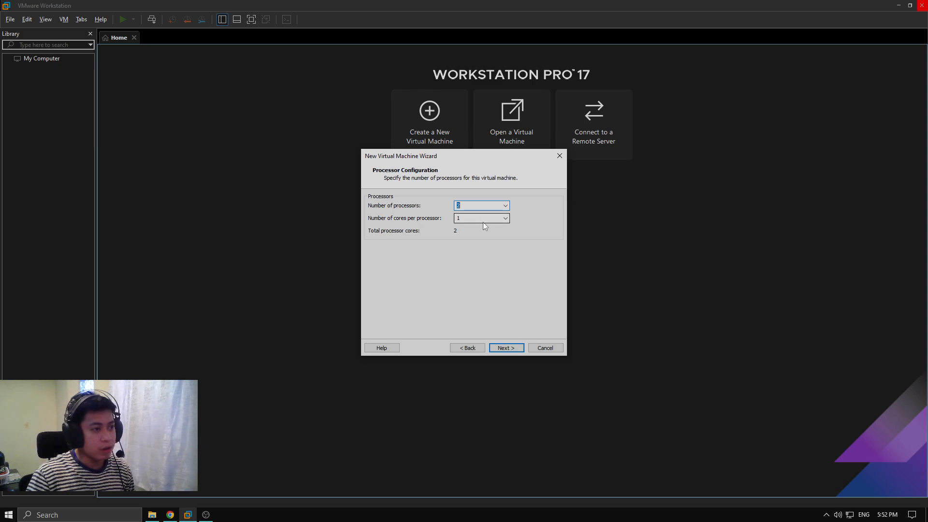
pyautogui.press('Tab')
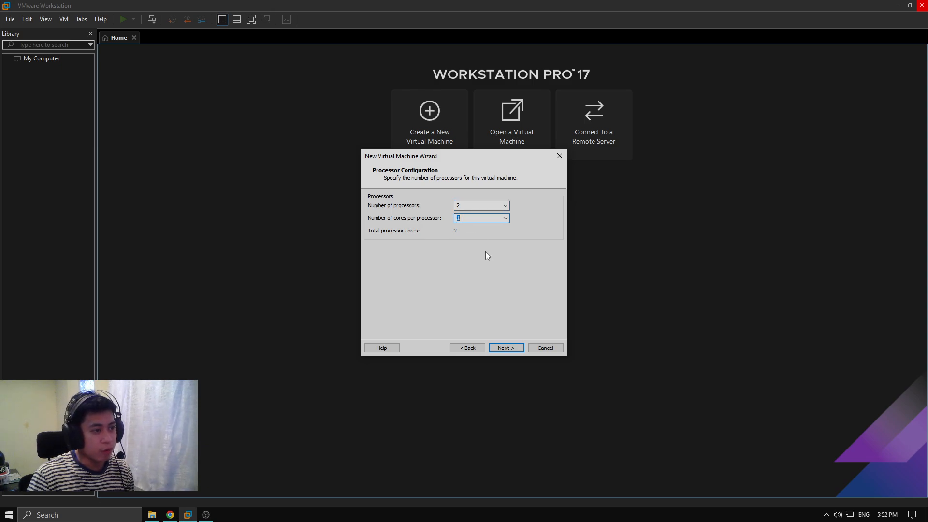
pyautogui.click(506, 348)
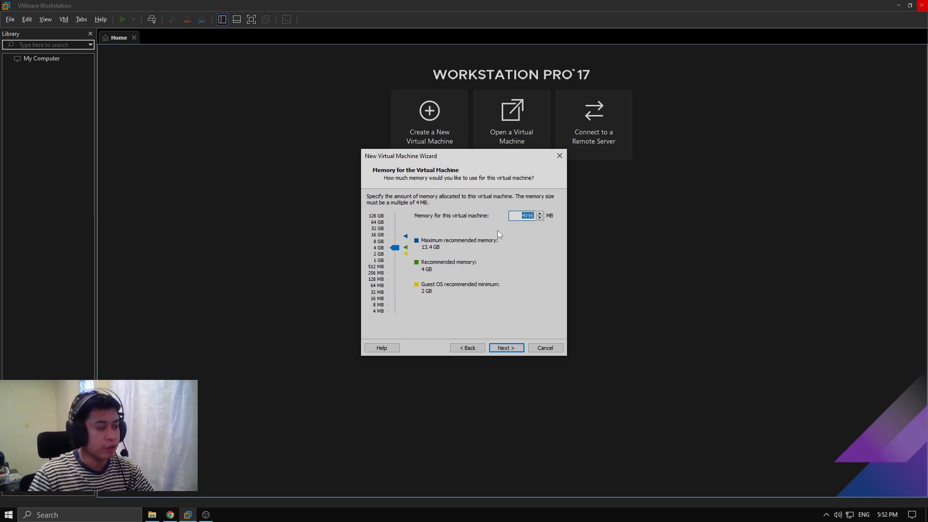
pyautogui.click(516, 345)
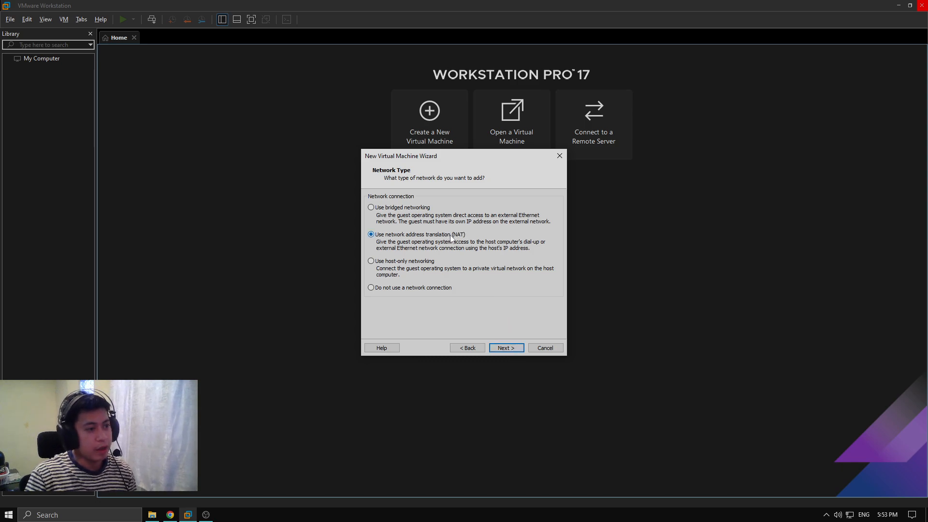
pyautogui.click(506, 349)
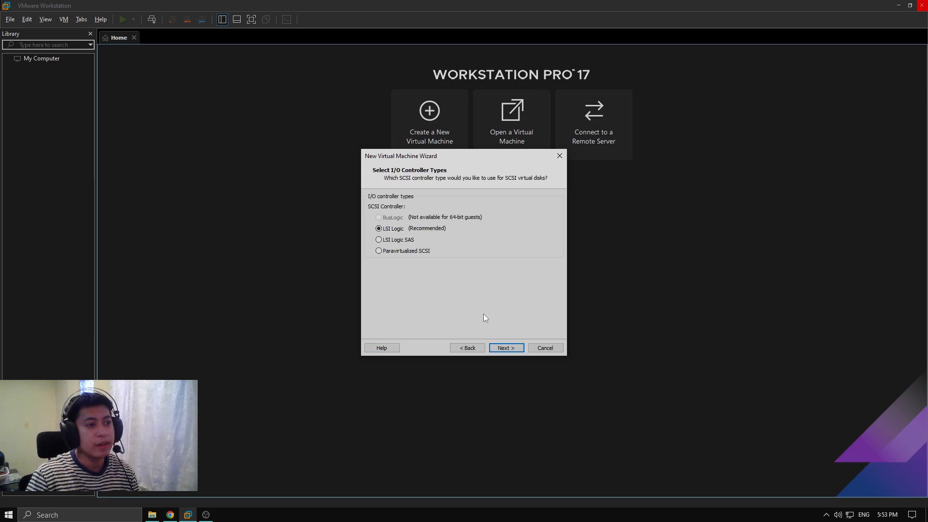
# Keep the LSI Logic controller and SCSI type, and create a new 50 GB virtual disk
pyautogui.click(504, 348)
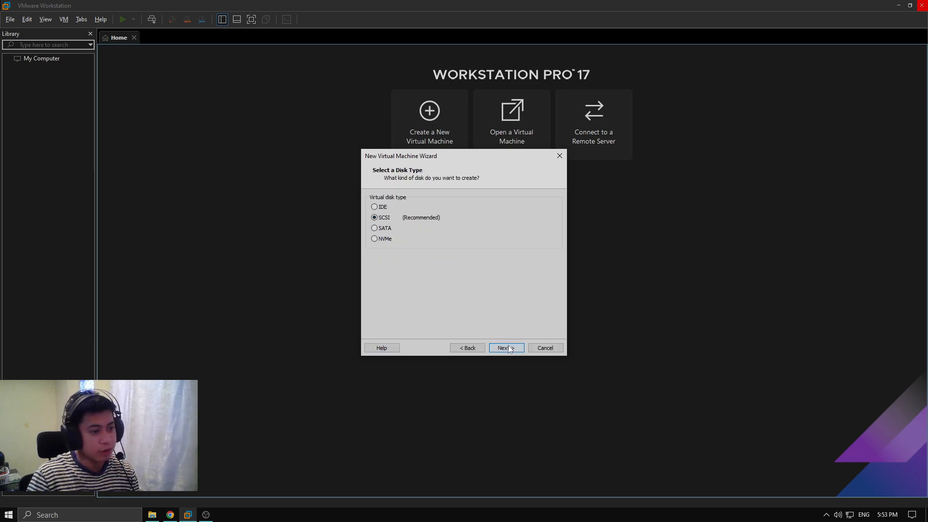
pyautogui.click(507, 348)
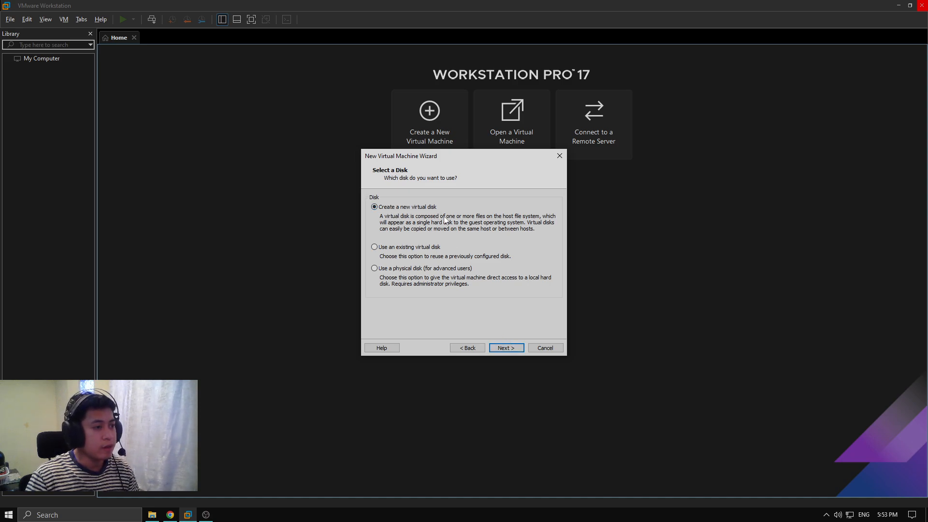
pyautogui.click(506, 349)
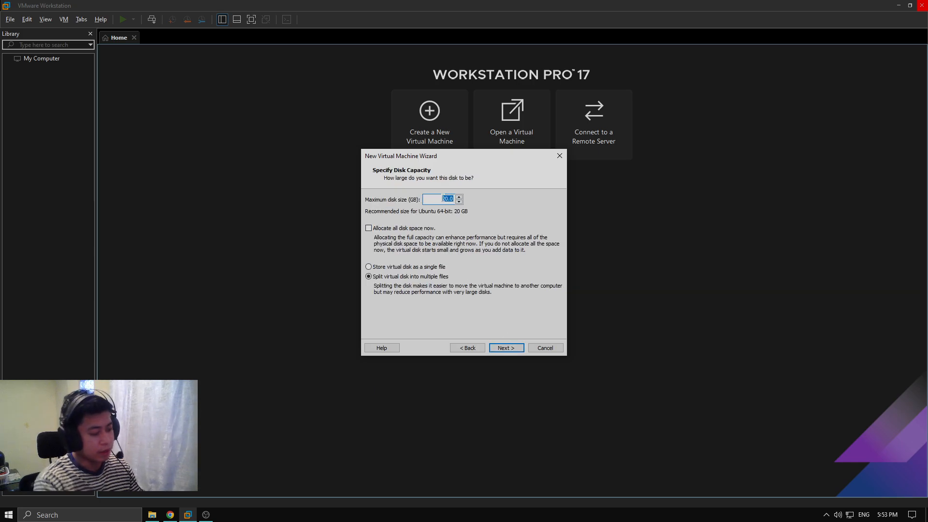
pyautogui.write('50.00')
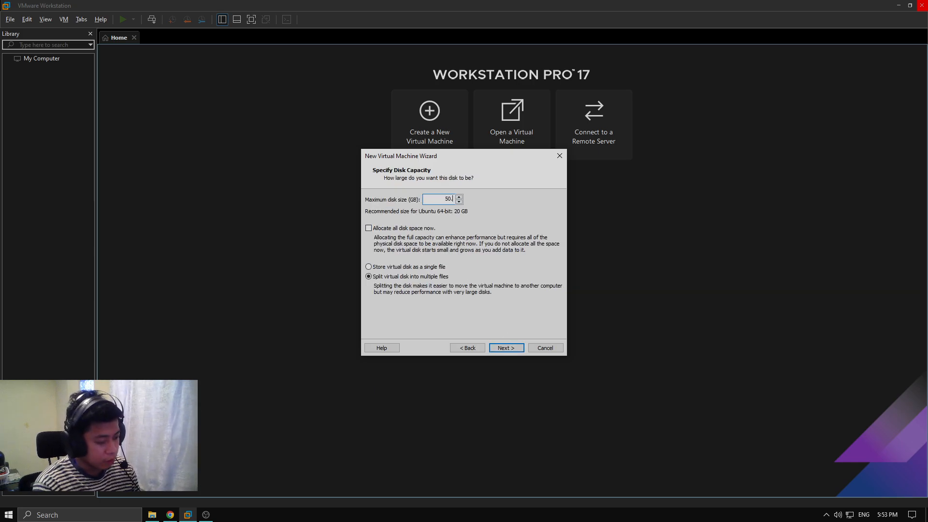
pyautogui.click(510, 347)
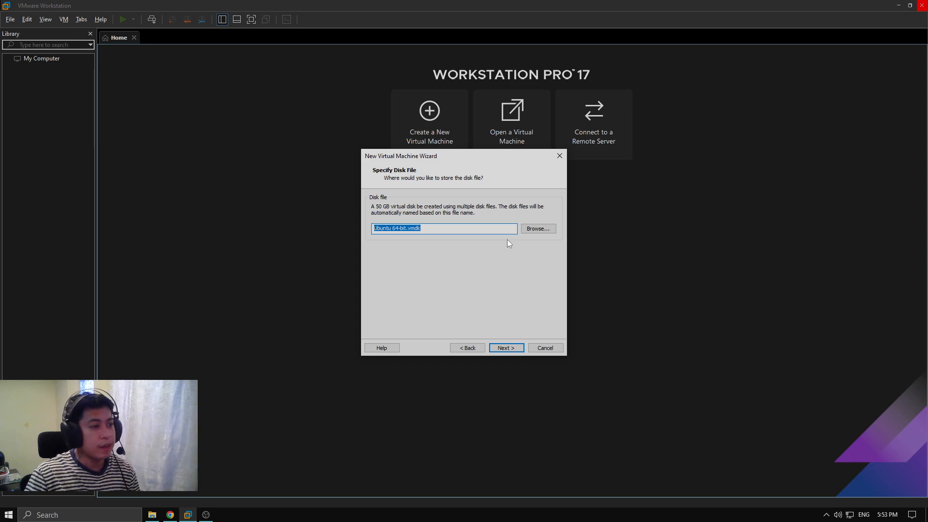
pyautogui.click(507, 346)
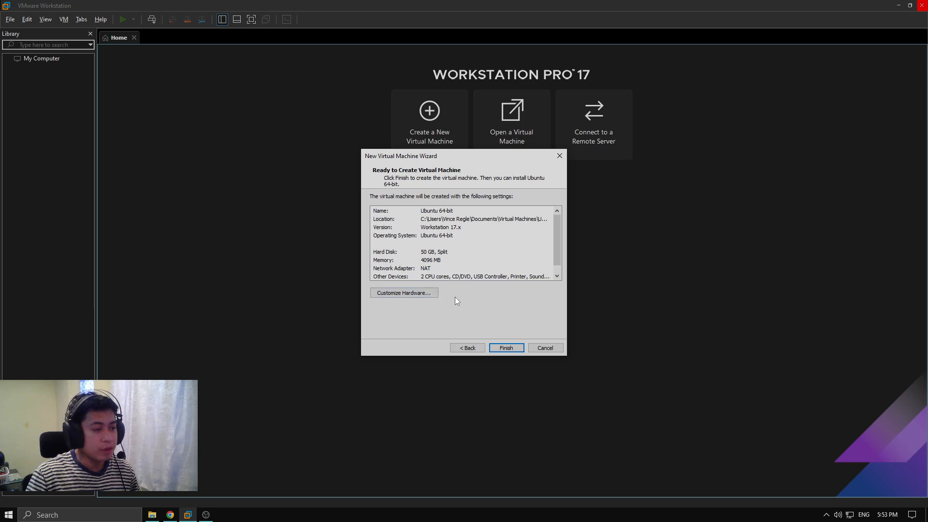
# Point the CD/DVD drive at the ubuntu-22.04.2-desktop-amd64 ISO image and finish the wizard
pyautogui.click(410, 292)
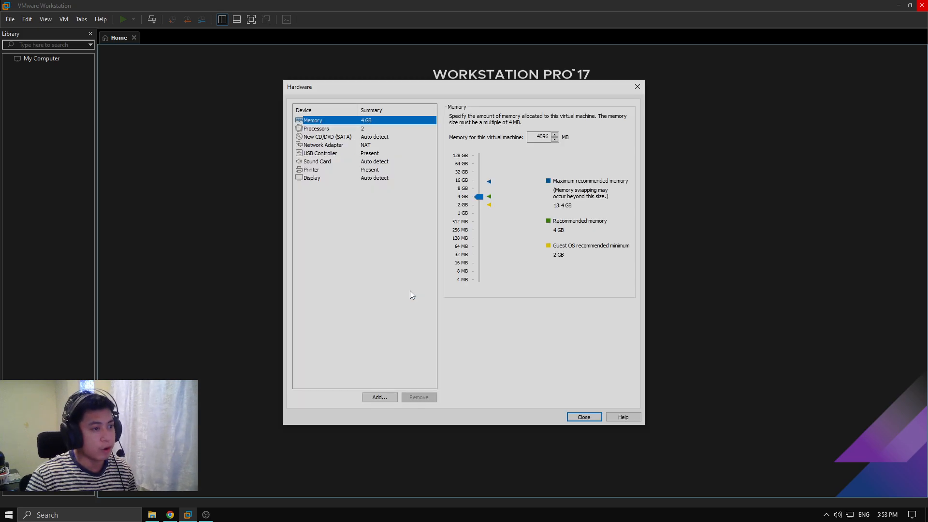
pyautogui.click(321, 137)
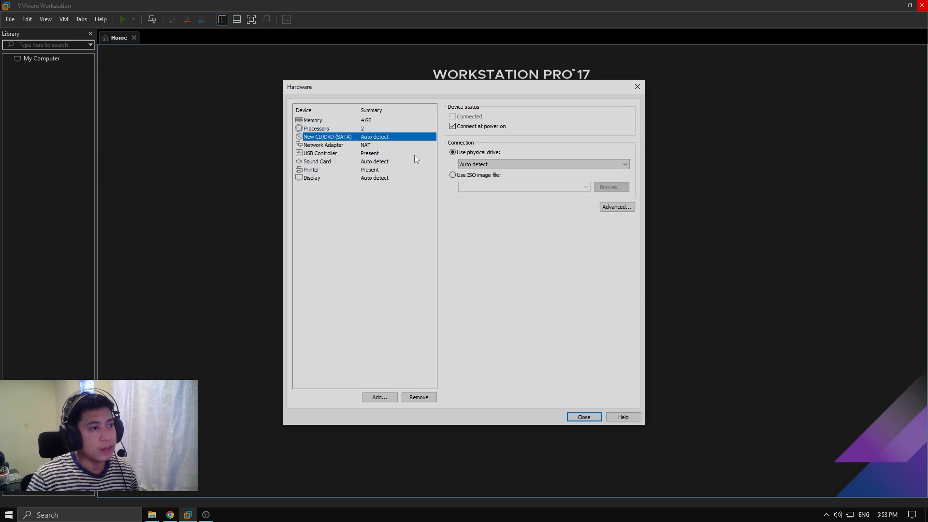
pyautogui.click(465, 176)
pyautogui.click(616, 190)
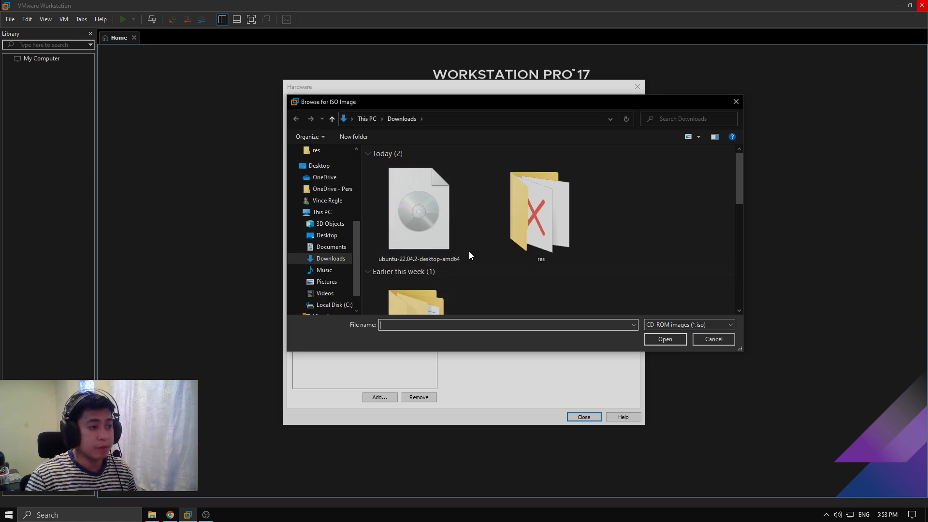
pyautogui.doubleClick(440, 192)
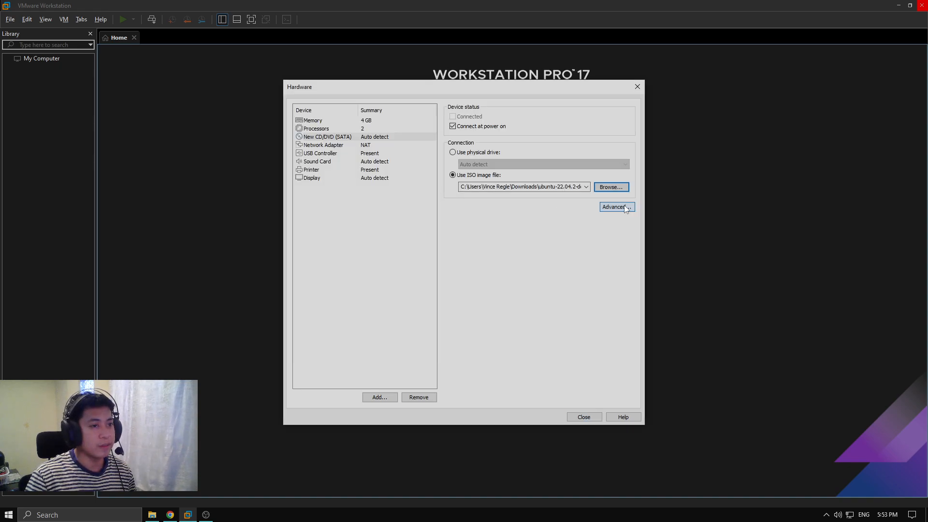
pyautogui.click(584, 417)
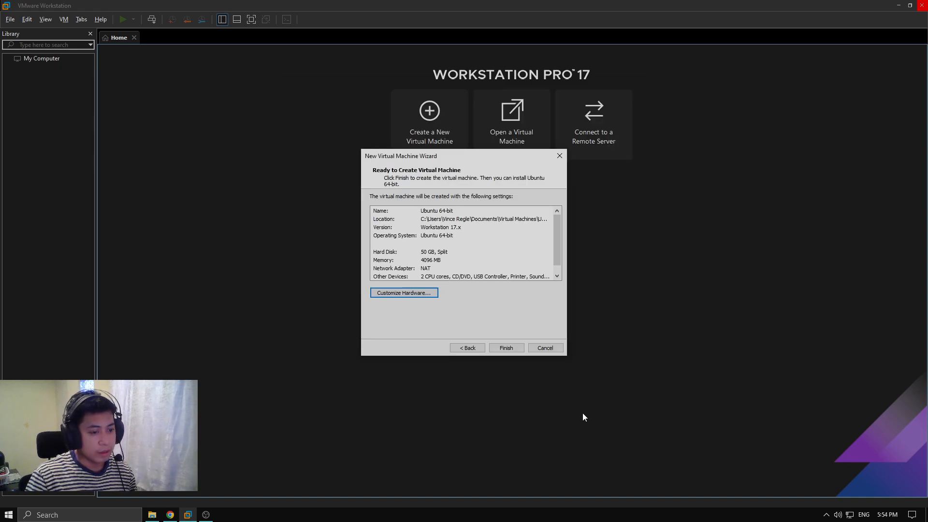
pyautogui.click(505, 347)
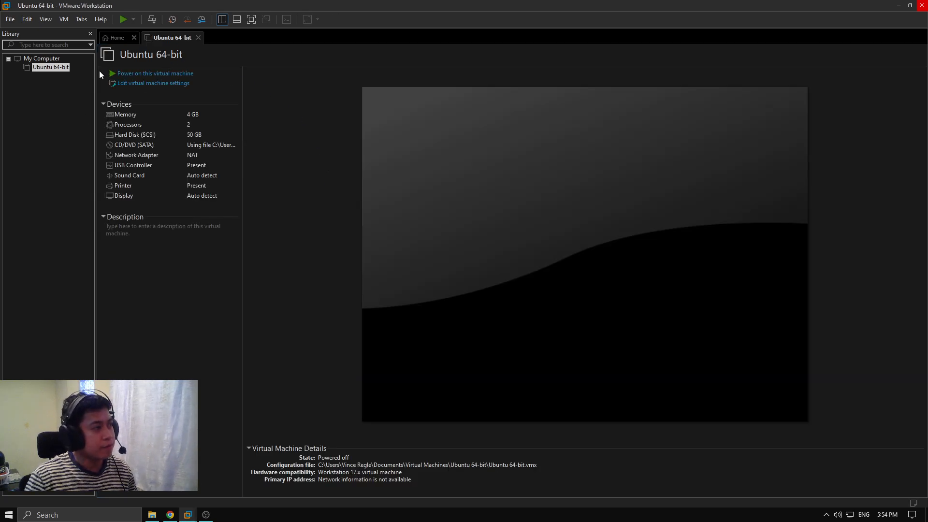
# Power on the Ubuntu VM, dismiss the printing warning, and boot 'Try or Install Ubuntu'
pyautogui.click(151, 76)
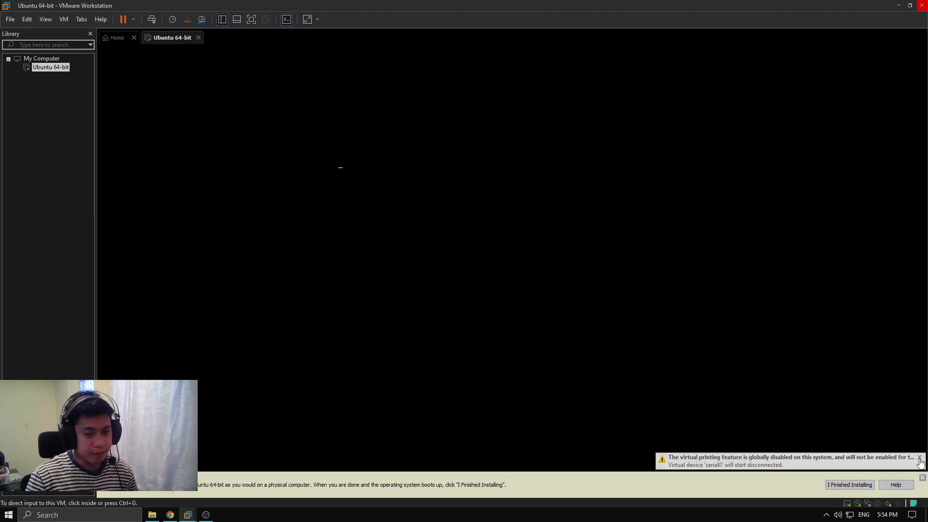
pyautogui.click(919, 458)
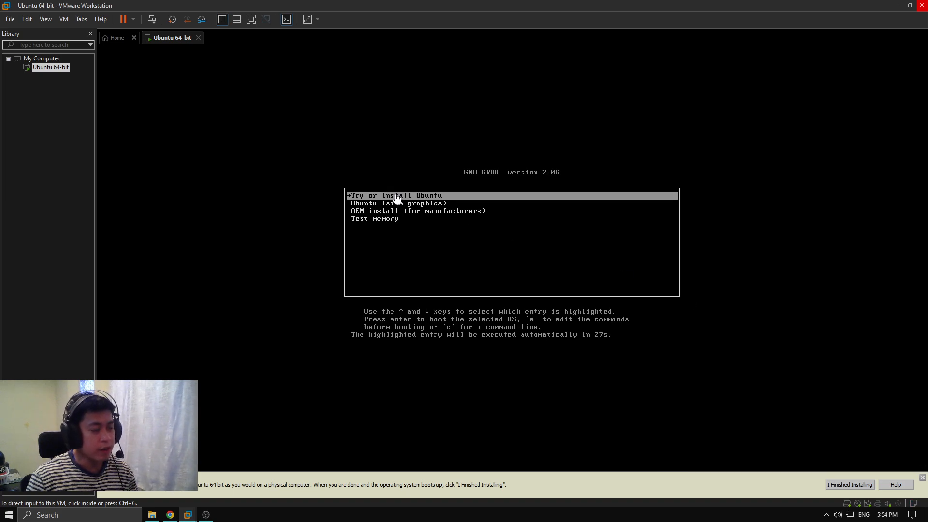
pyautogui.click(423, 196)
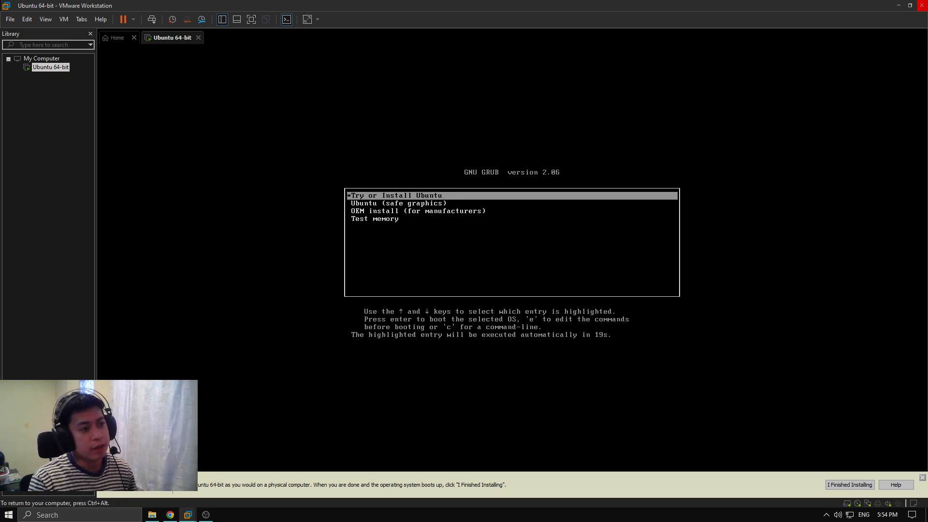
pyautogui.press('Return')
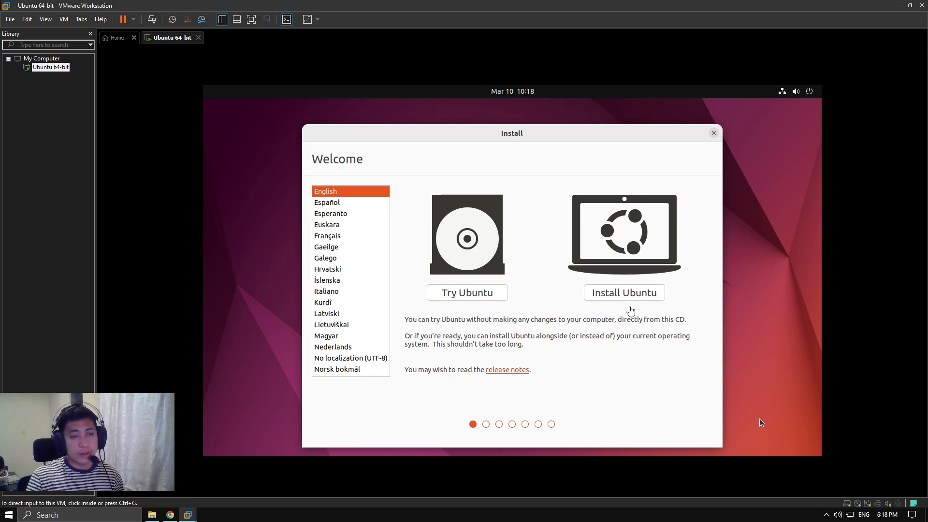
# Start the Ubuntu install with English (US) keyboard and normal installation with updates
pyautogui.click(761, 423)
pyautogui.hotkey('ctrl', 'alt')
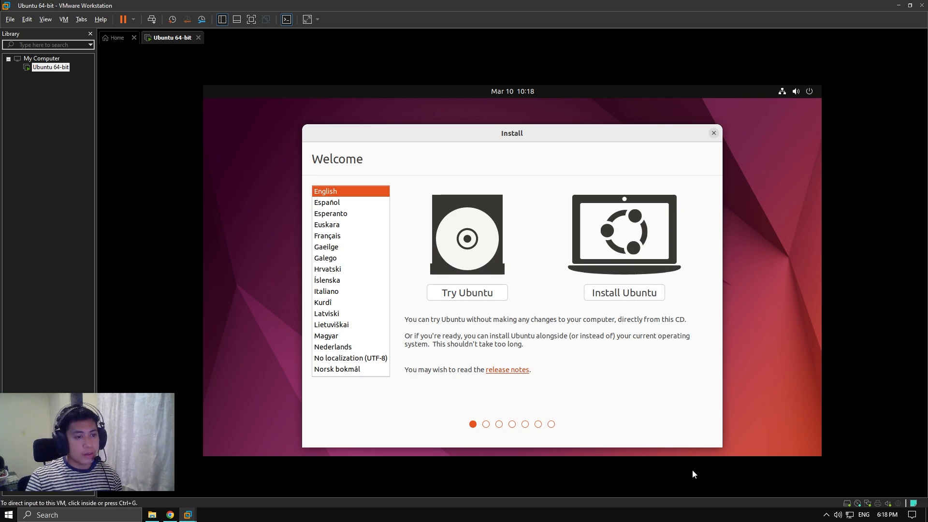
pyautogui.click(604, 296)
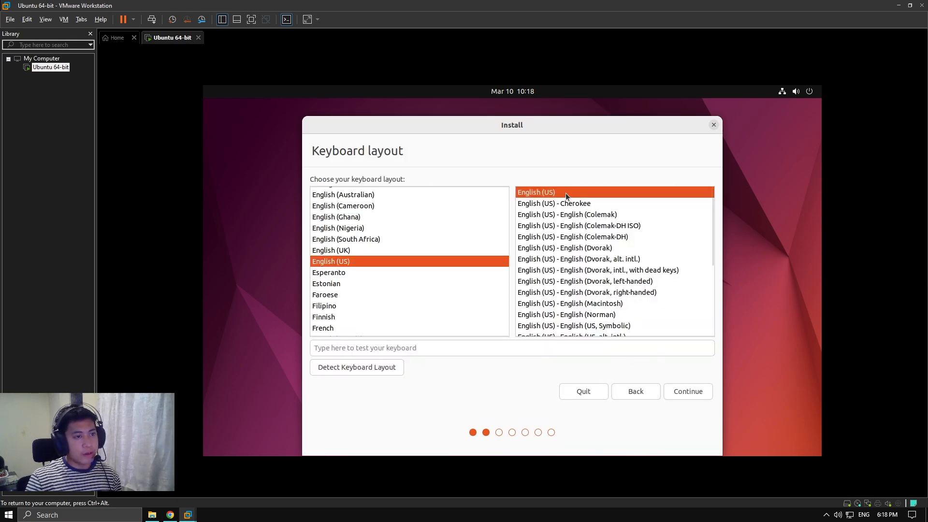
pyautogui.click(687, 393)
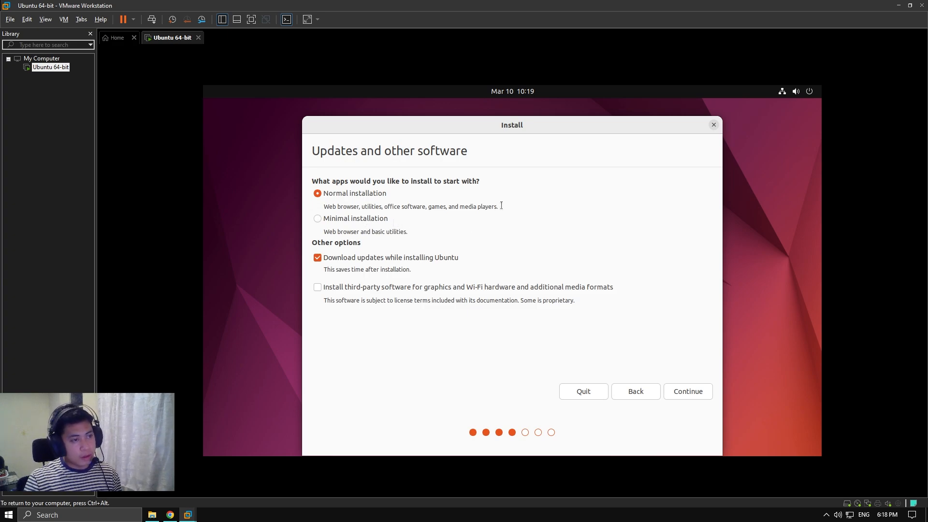
pyautogui.moveTo(502, 205); pyautogui.dragTo(340, 222)
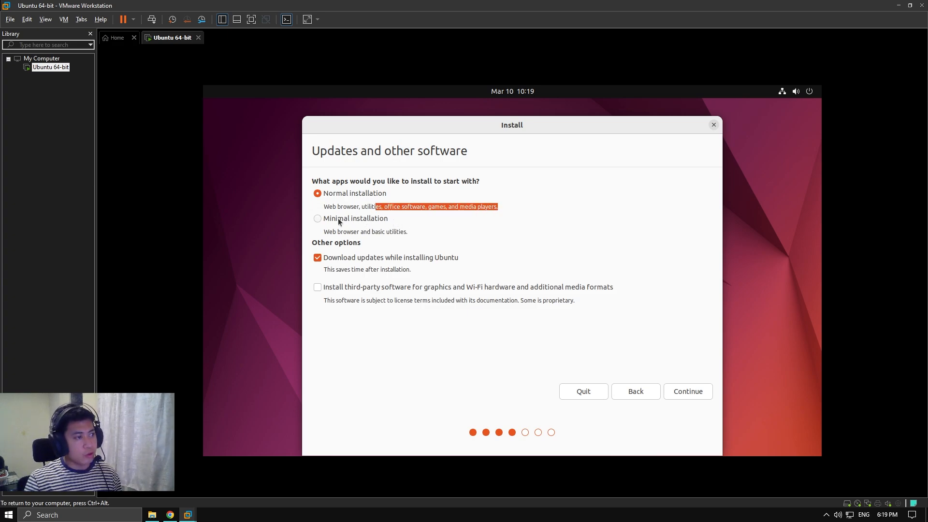
pyautogui.click(378, 198)
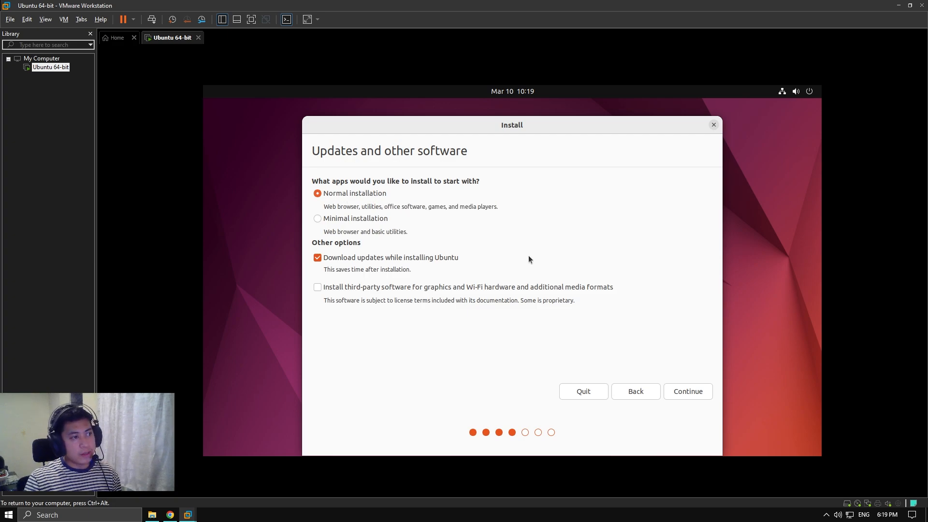
pyautogui.click(691, 391)
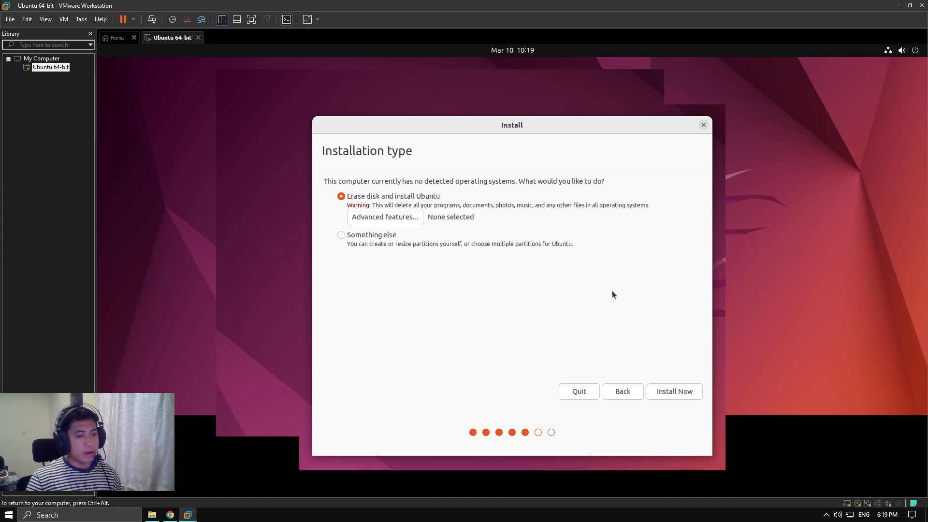
# Choose 'Something else' for the installation type to partition manually
pyautogui.click(377, 234)
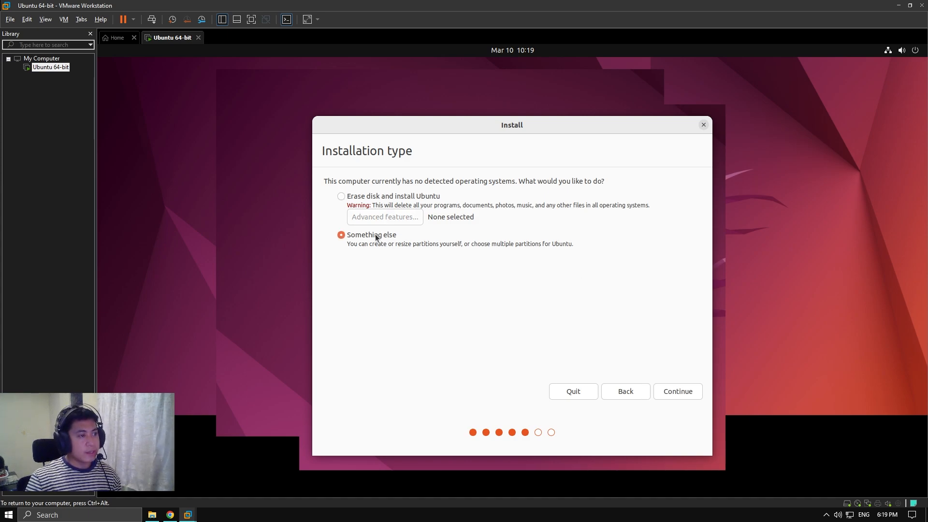
pyautogui.moveTo(577, 244); pyautogui.dragTo(346, 244)
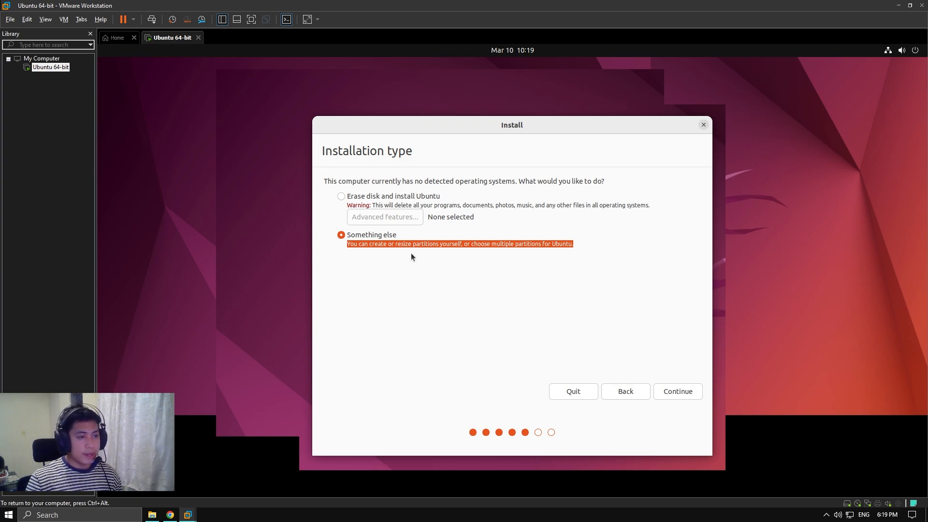
pyautogui.click(684, 394)
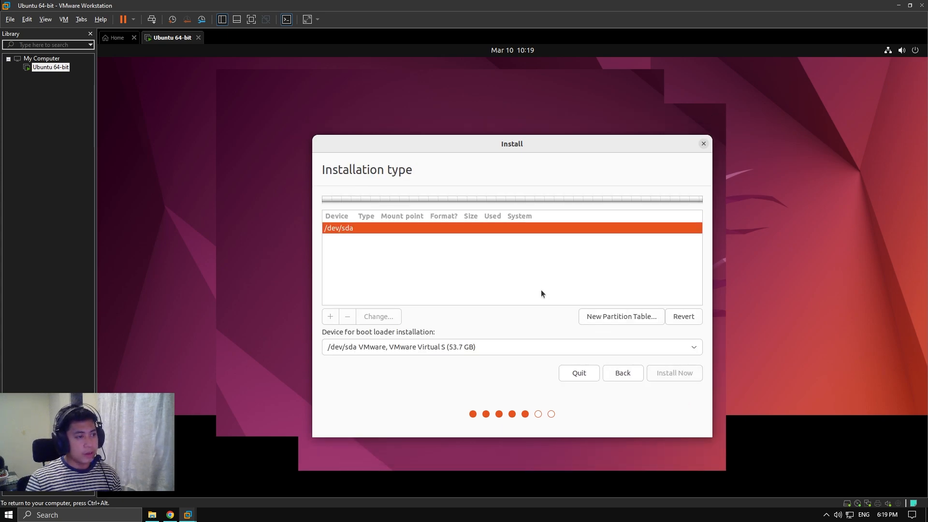
# Create a new empty partition table on /dev/sda
pyautogui.rightClick(516, 246)
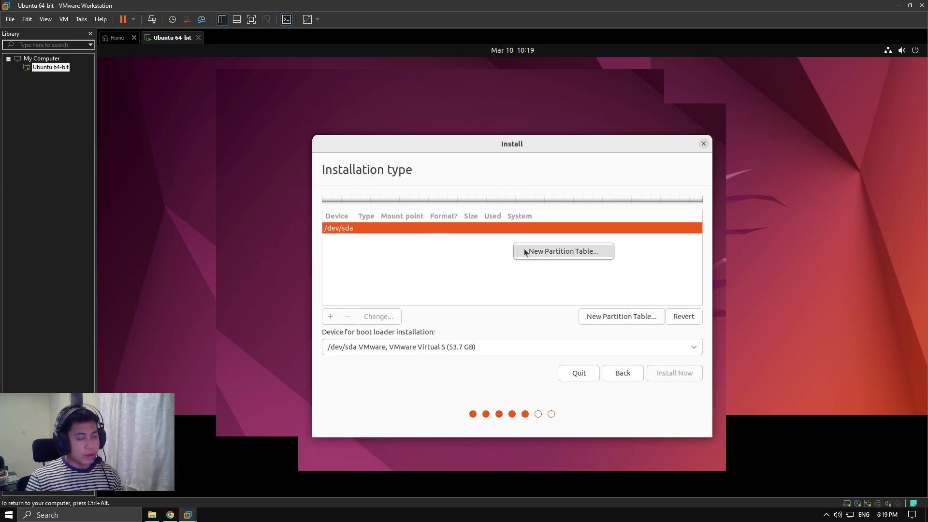
pyautogui.click(525, 252)
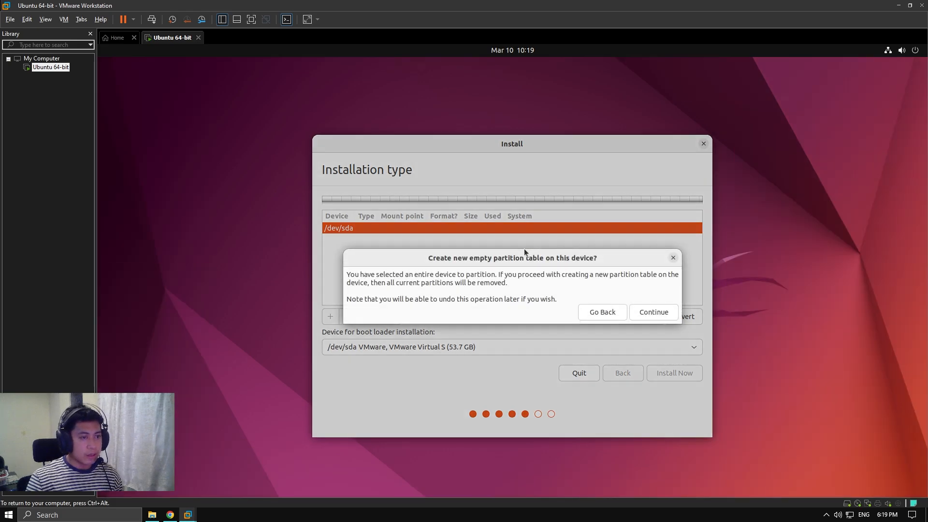
pyautogui.click(654, 318)
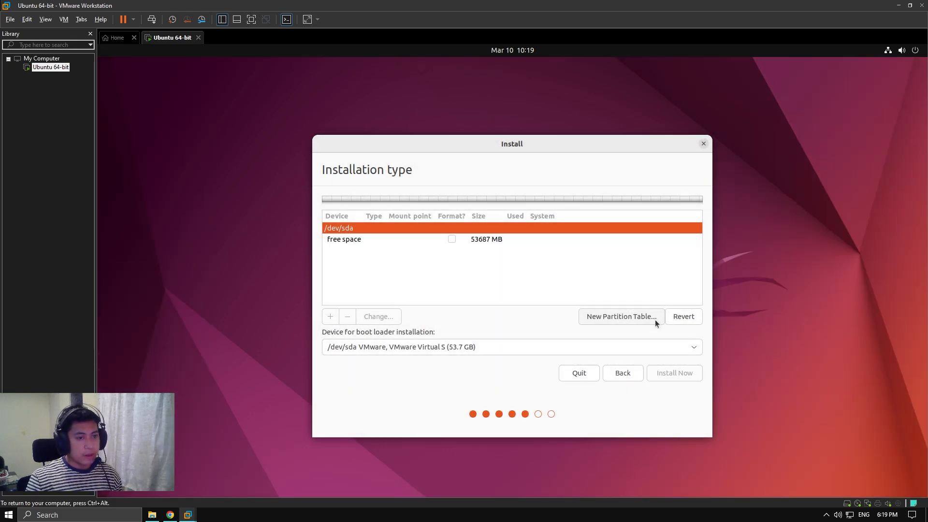
# Add a 30000 MB logical partition mounted at root /
pyautogui.click(468, 239)
pyautogui.rightClick(474, 256)
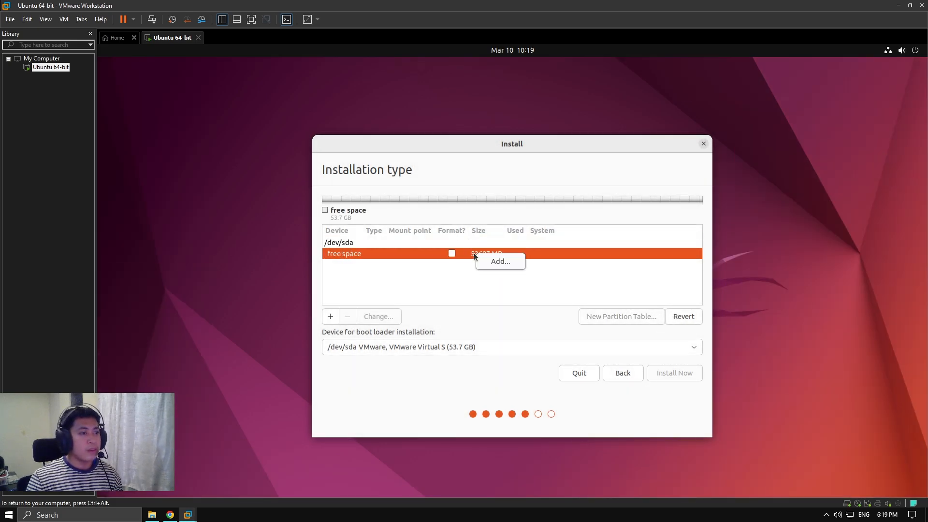
pyautogui.click(500, 261)
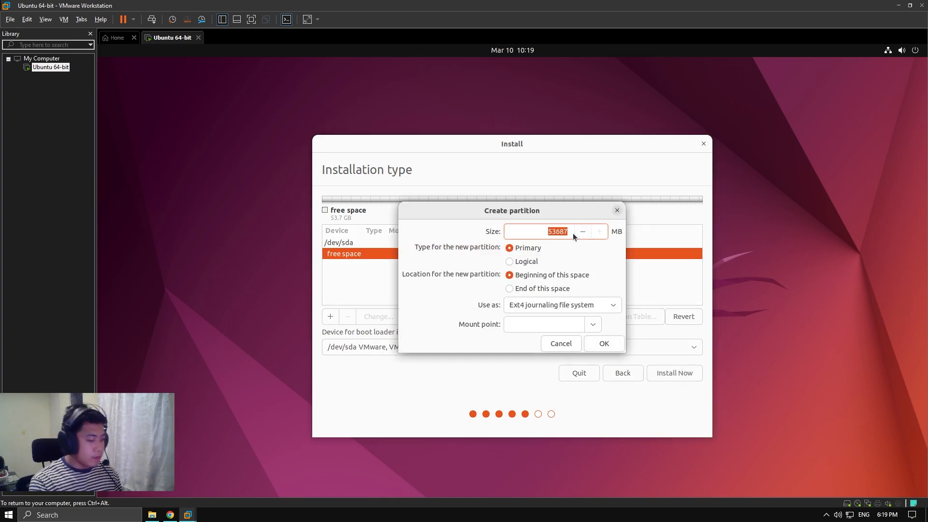
pyautogui.write('30000')
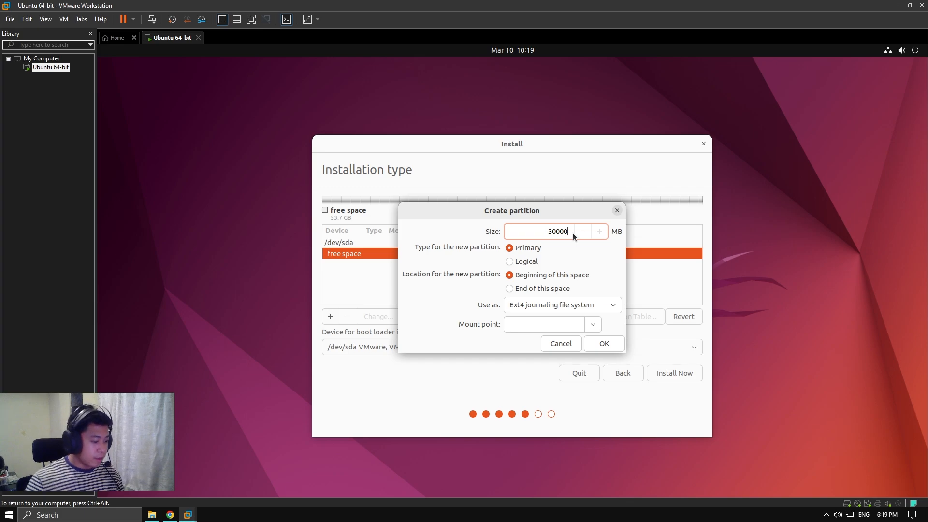
pyautogui.click(527, 259)
pyautogui.click(593, 325)
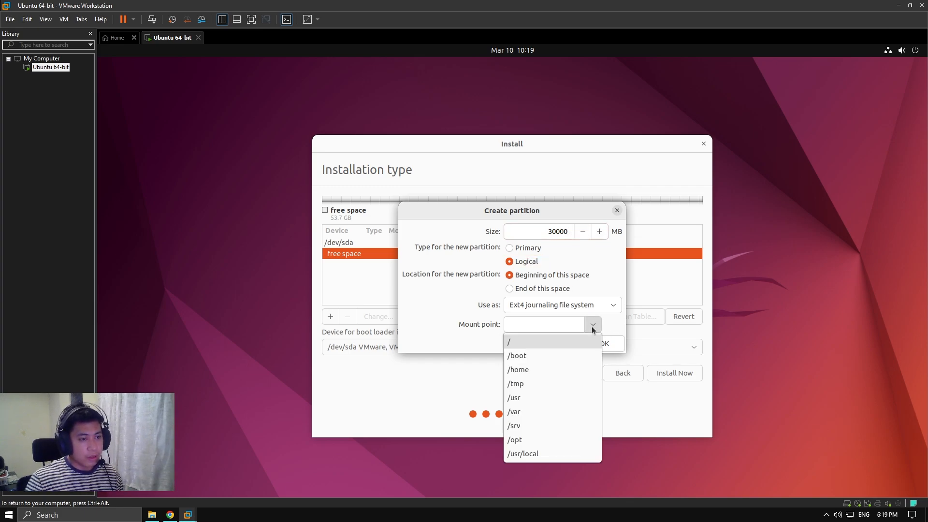
pyautogui.click(541, 344)
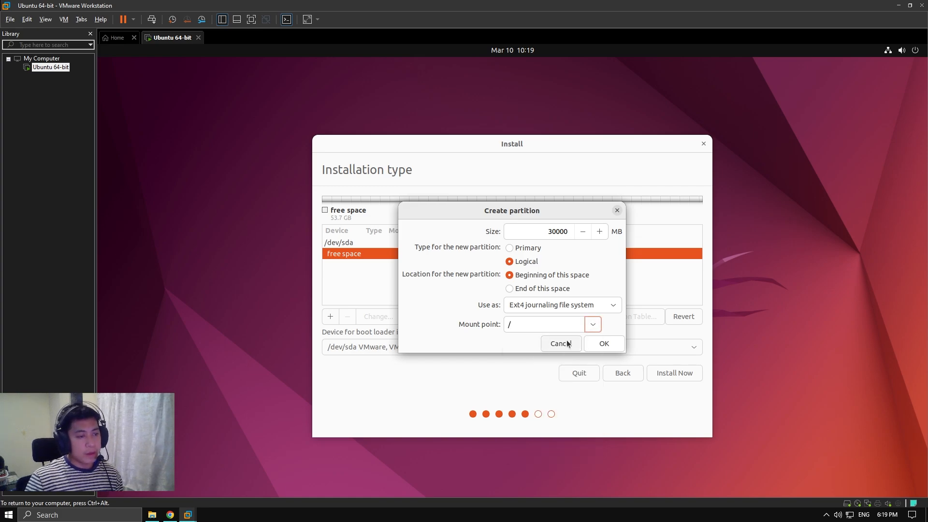
pyautogui.click(600, 345)
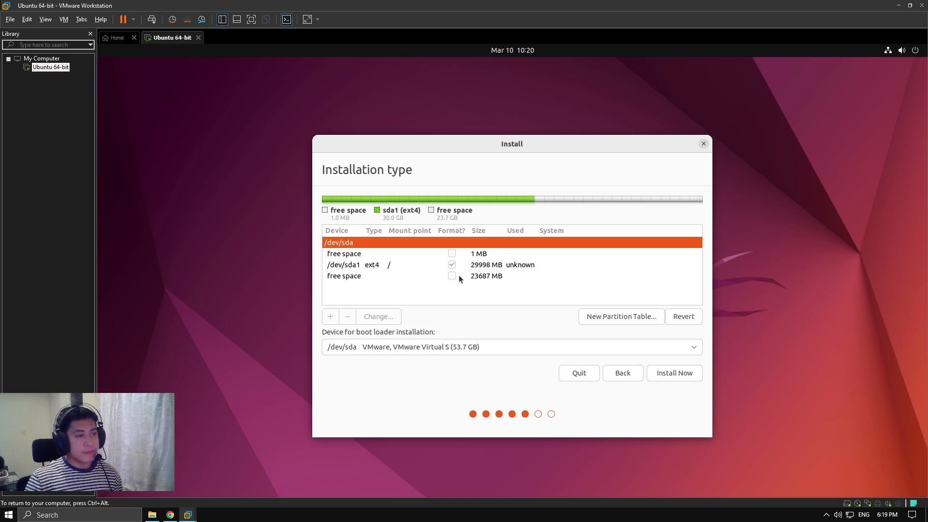
# Create a second partition from the remaining 23686 MB of free space
pyautogui.click(477, 278)
pyautogui.rightClick(497, 279)
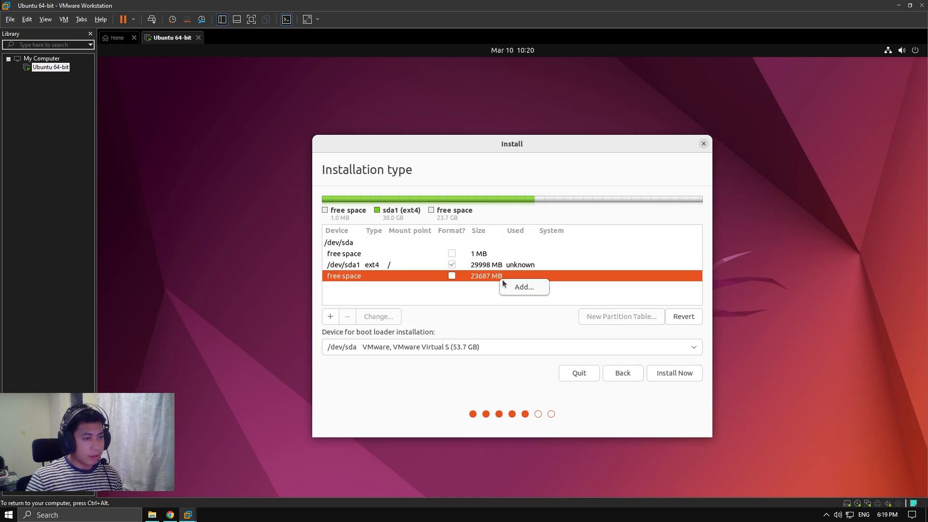
pyautogui.click(514, 288)
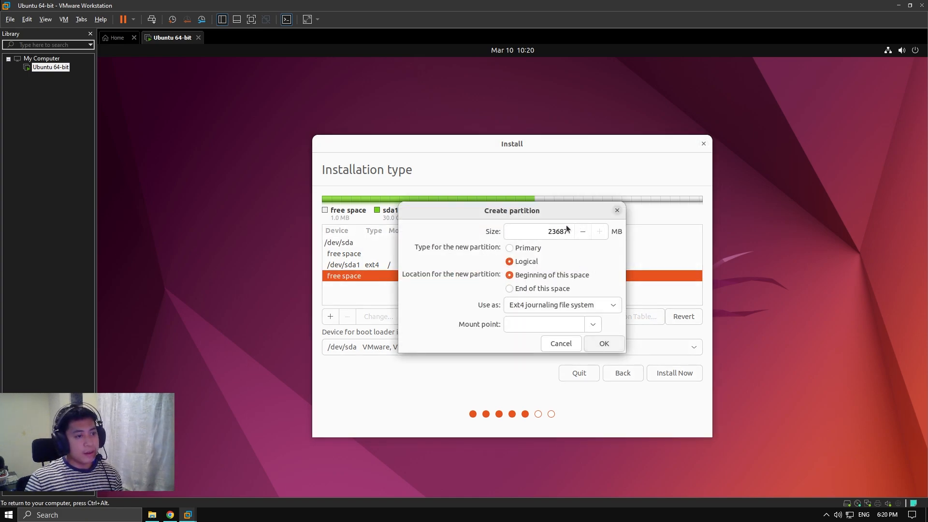
pyautogui.click(607, 344)
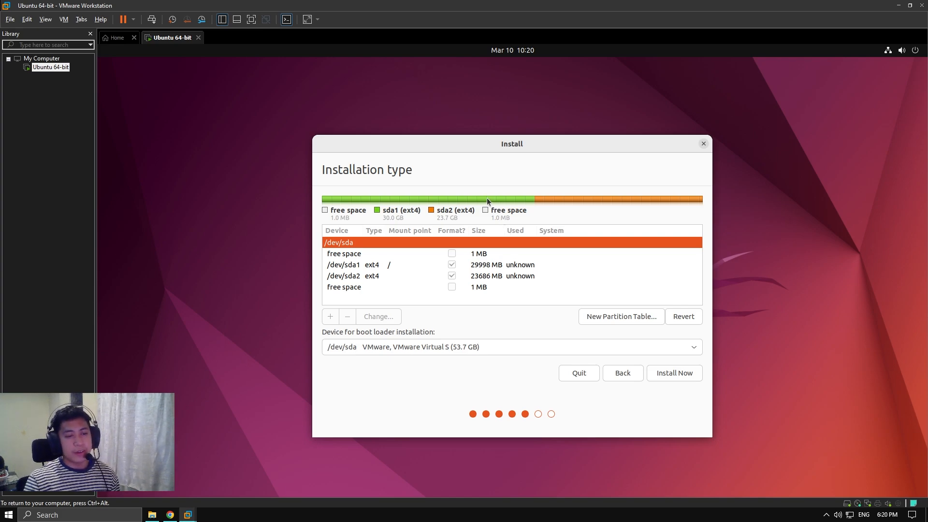
# Install Now, continuing past the missing EFI and unassigned mount point warnings
pyautogui.click(680, 378)
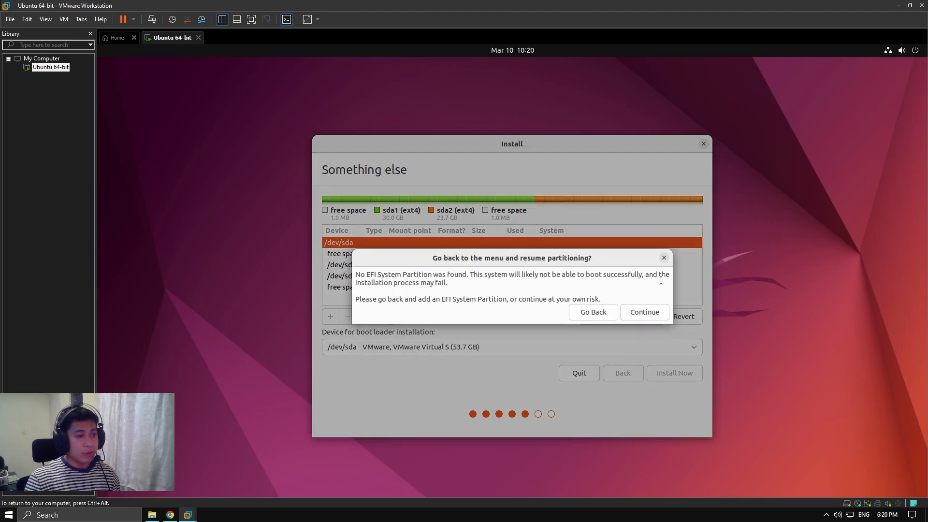
pyautogui.click(644, 314)
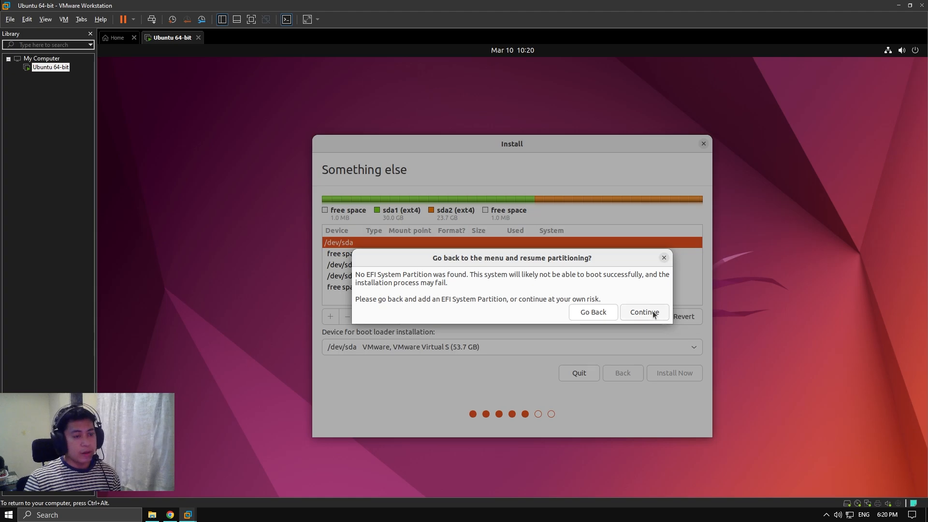
pyautogui.click(658, 322)
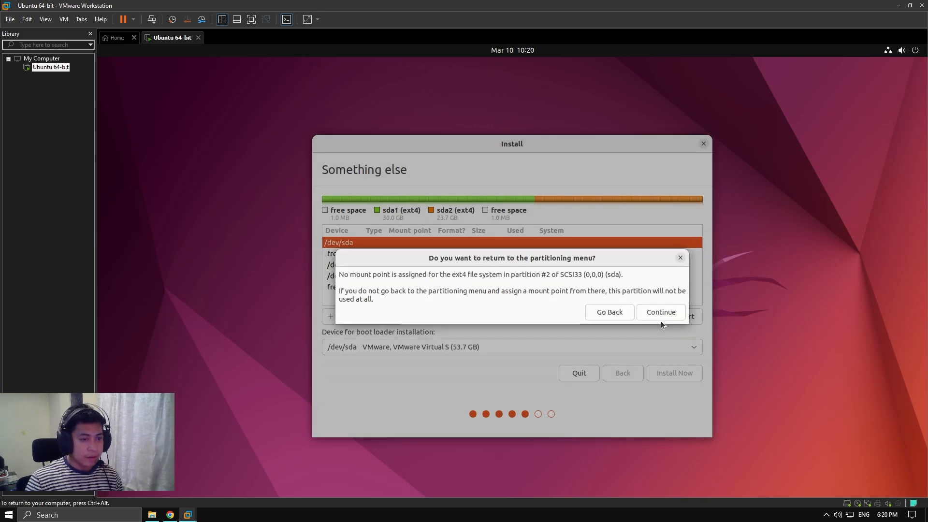
pyautogui.click(661, 313)
# Write the partition changes to disk and keep Manila as the location
pyautogui.click(657, 339)
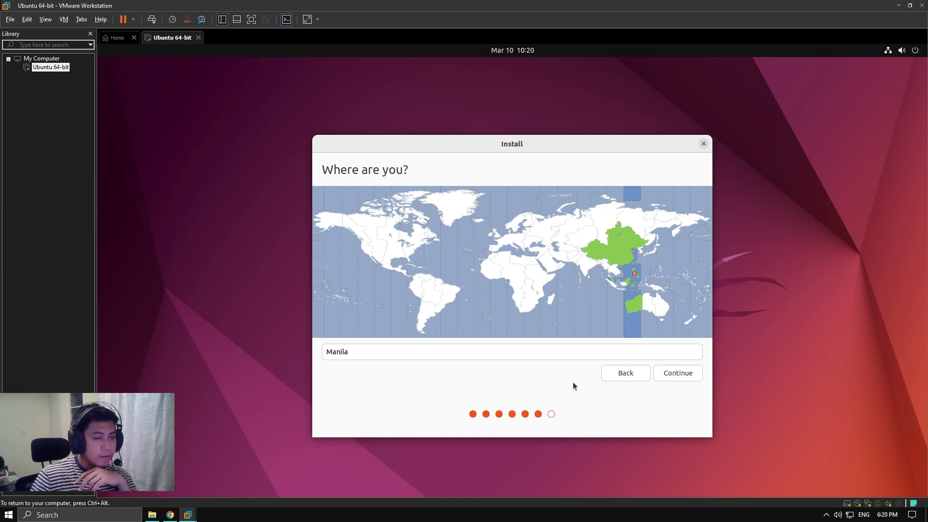
pyautogui.click(611, 351)
pyautogui.moveTo(611, 352); pyautogui.dragTo(300, 347)
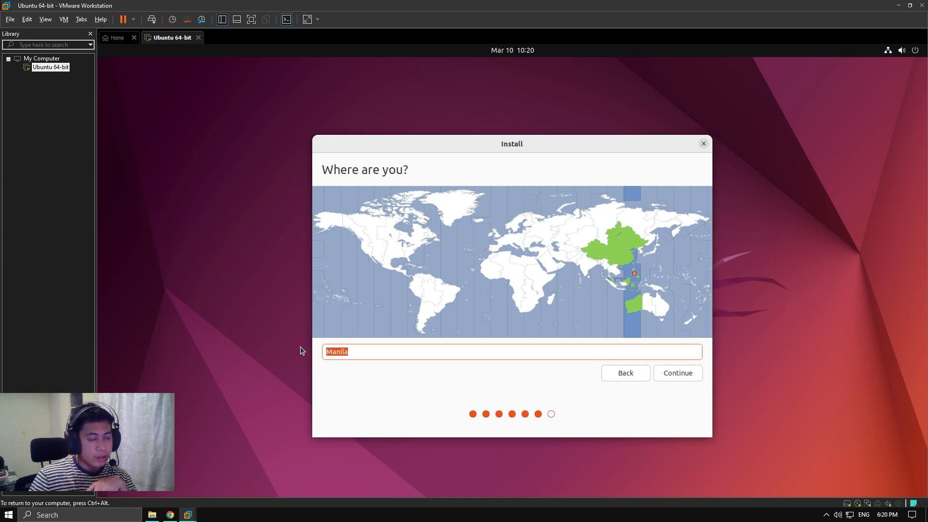
pyautogui.click(669, 375)
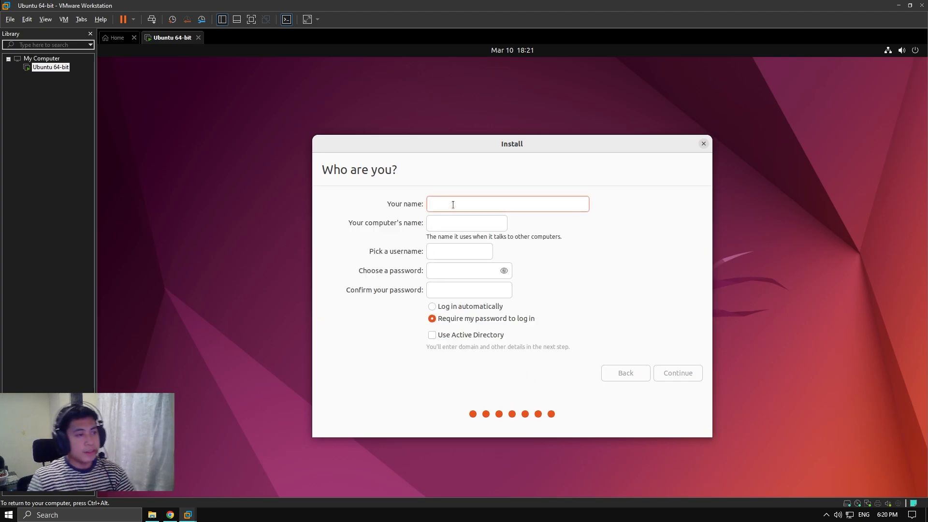
# Enter the user's name and a strong account password, then confirm the password
pyautogui.write('Vince')
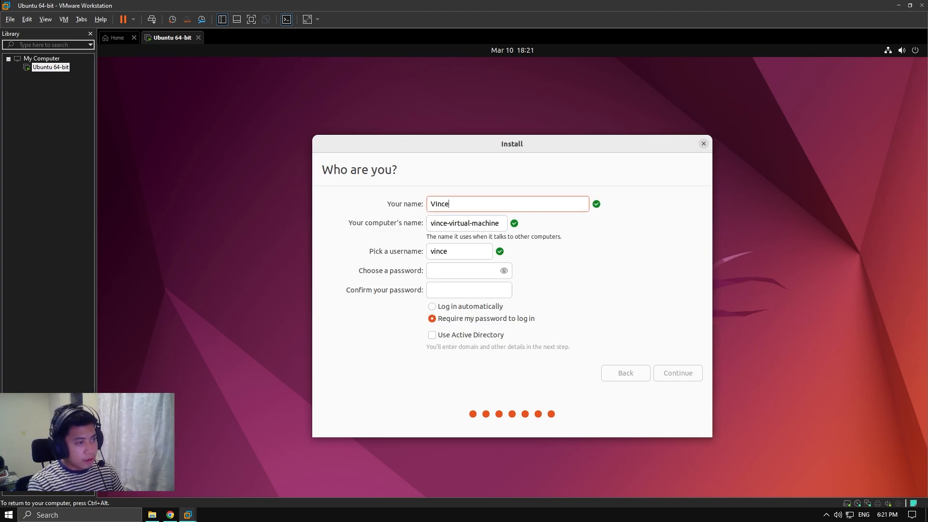
pyautogui.hotkey('ctrl', 'a')
pyautogui.write('Vince')
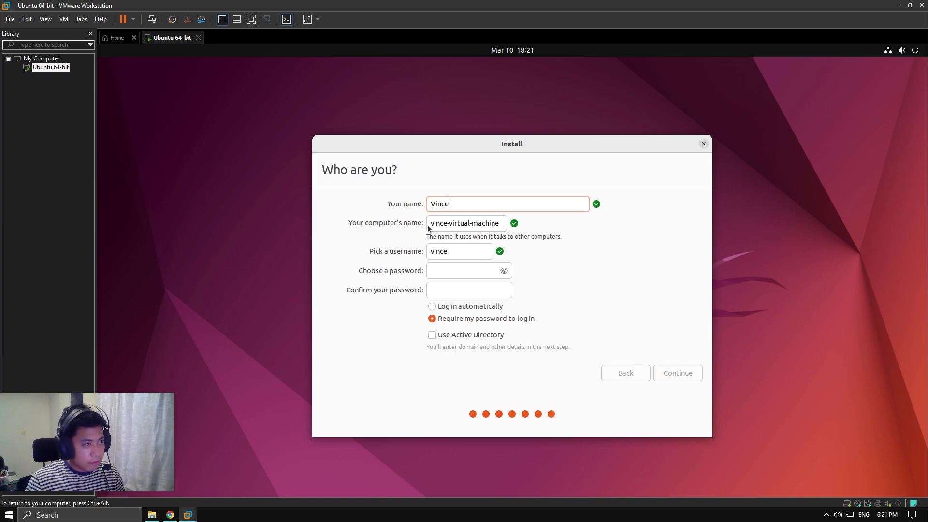
pyautogui.click(464, 271)
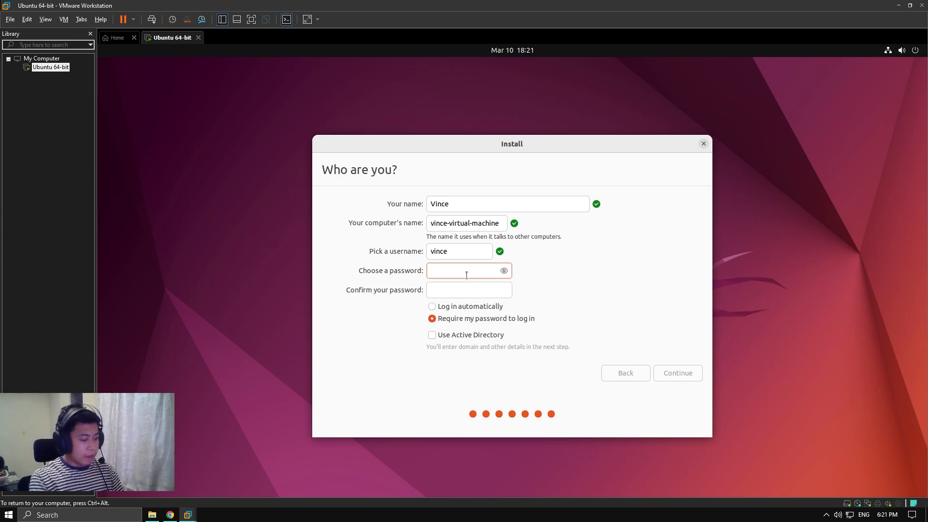
pyautogui.write('•••••••••••••')
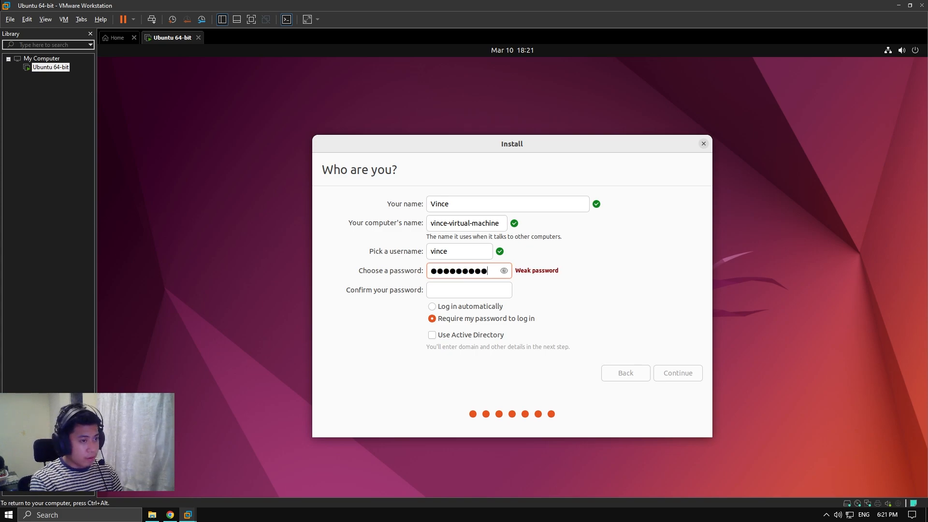
pyautogui.hotkey('ctrl', 'a')
pyautogui.write('•••••••••••••••')
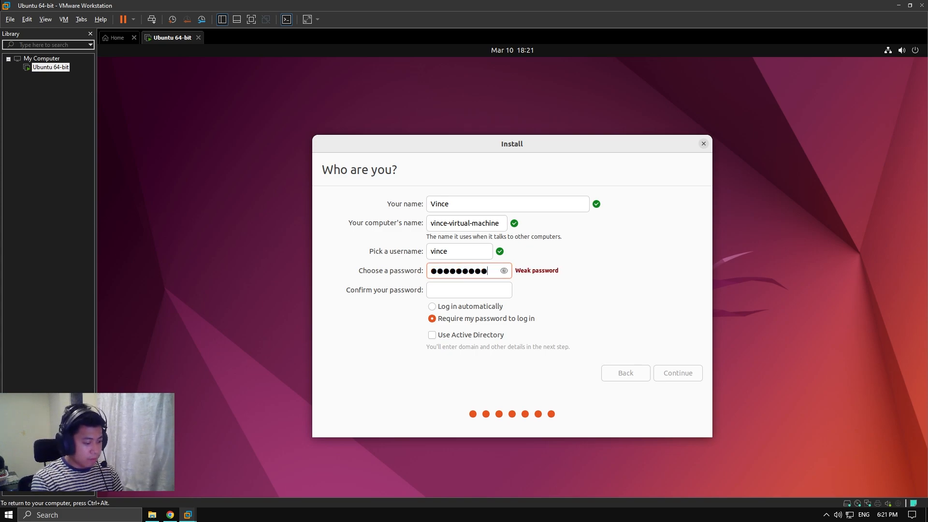
pyautogui.press('Tab')
pyautogui.write('•••••••••••••••')
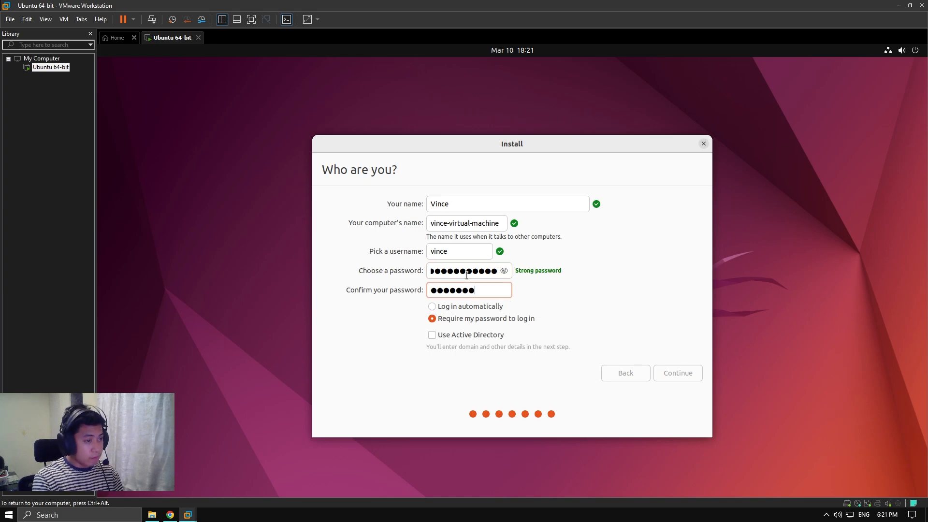
pyautogui.write('•')
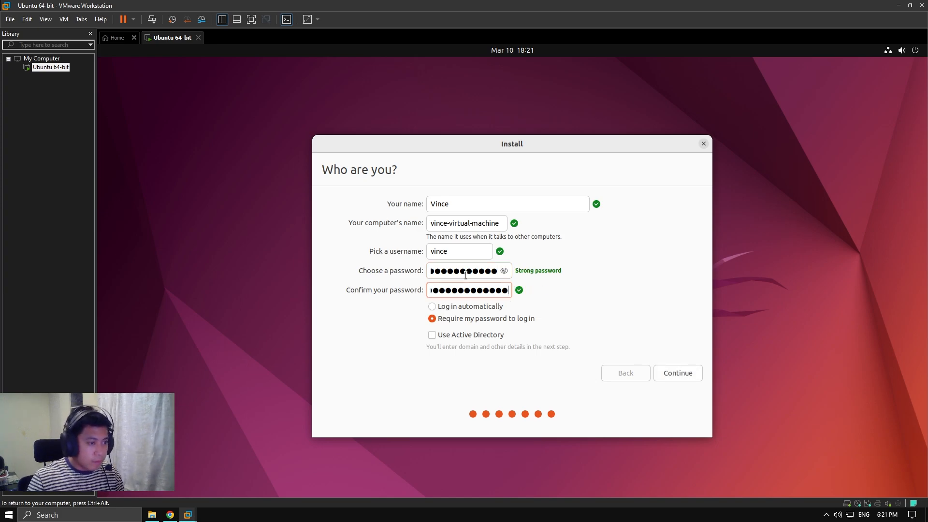
# Turn on automatic login and submit the account so installation runs to completion
pyautogui.click(469, 308)
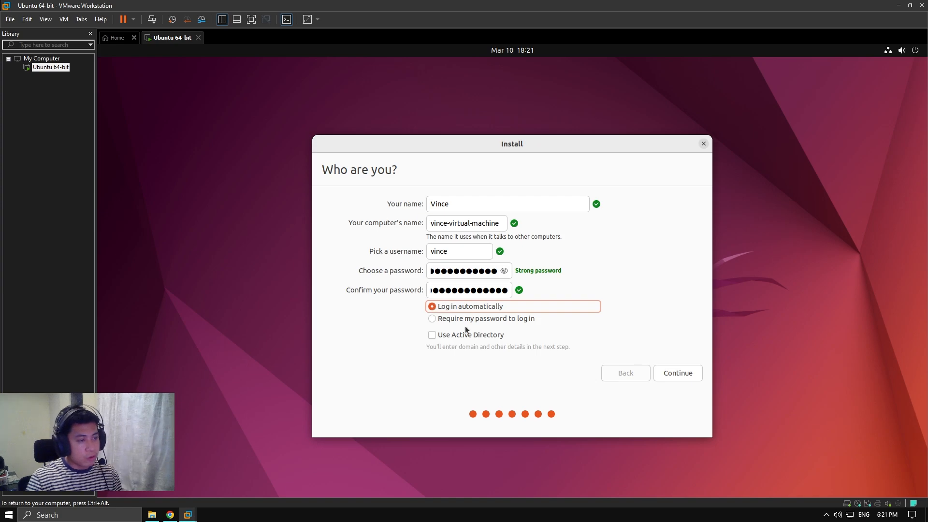
pyautogui.click(463, 319)
pyautogui.click(462, 311)
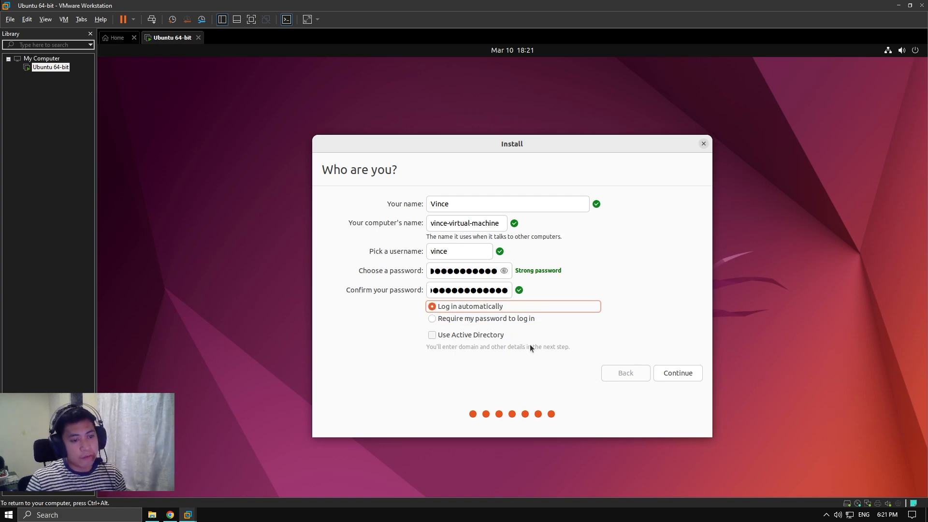
pyautogui.click(677, 372)
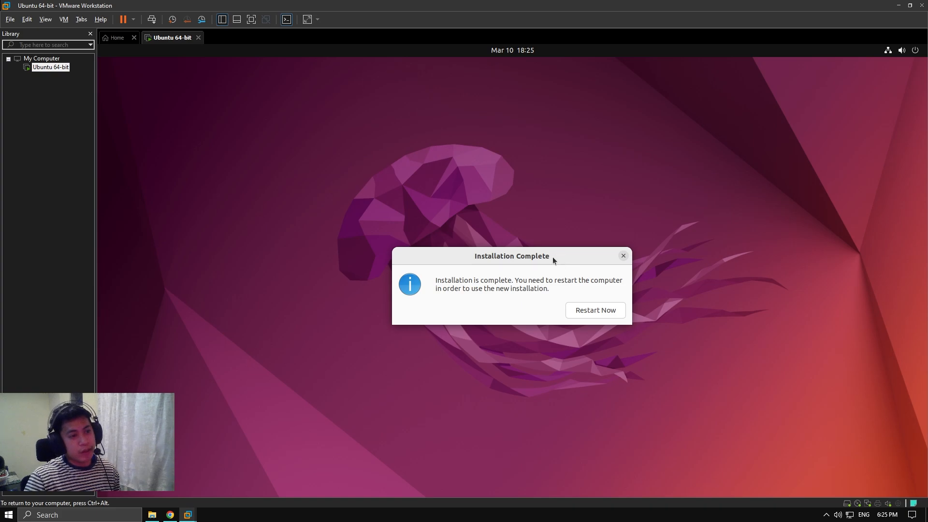
# Restart Now from the Installation Complete notice to boot the new Ubuntu system
pyautogui.moveTo(553, 257)
pyautogui.mouseDown()
pyautogui.moveTo(628, 217)
pyautogui.moveTo(565, 245)
pyautogui.mouseUp()
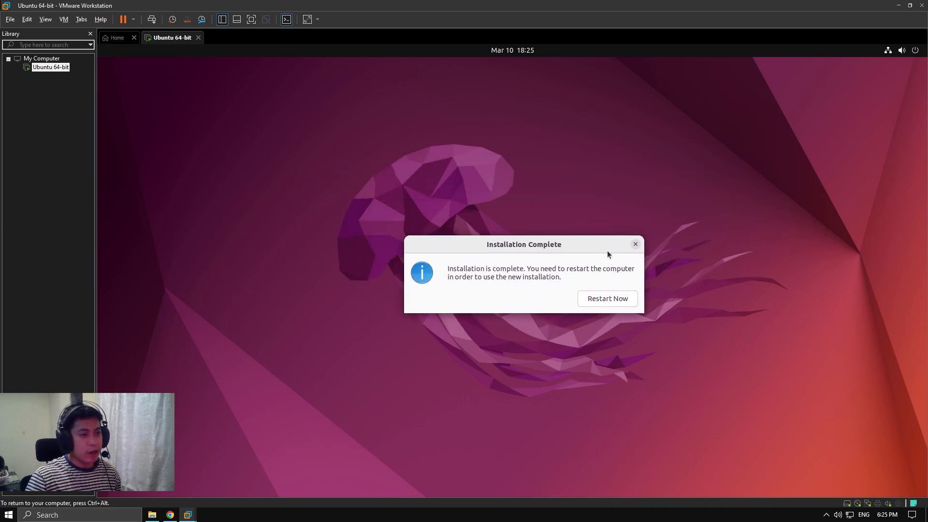
pyautogui.click(602, 299)
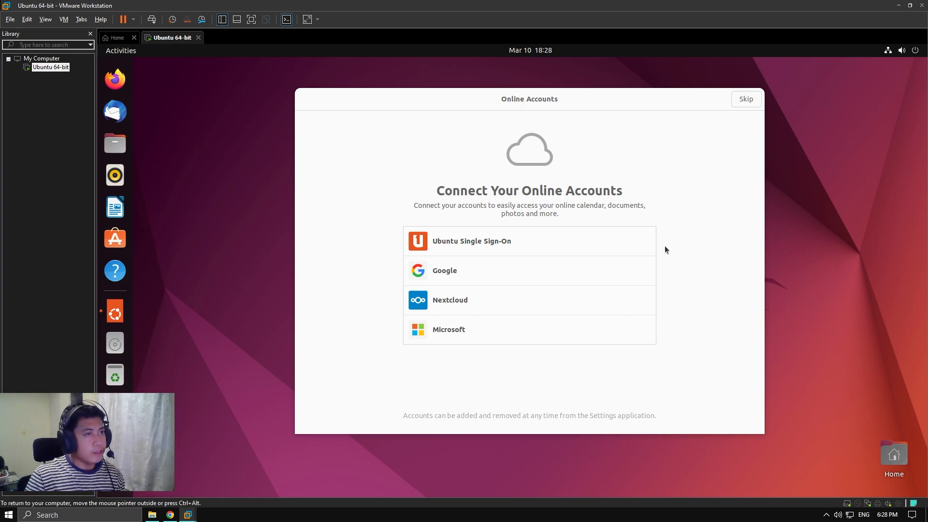
# Skip online accounts, finish the welcome setup, and open Settings › Users by searching 'users'
pyautogui.click(745, 102)
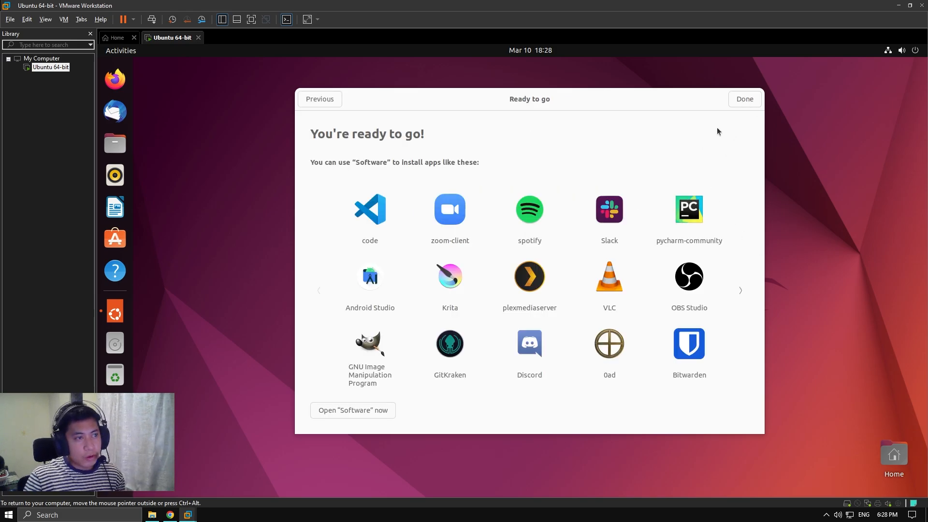
pyautogui.click(743, 99)
pyautogui.press('super')
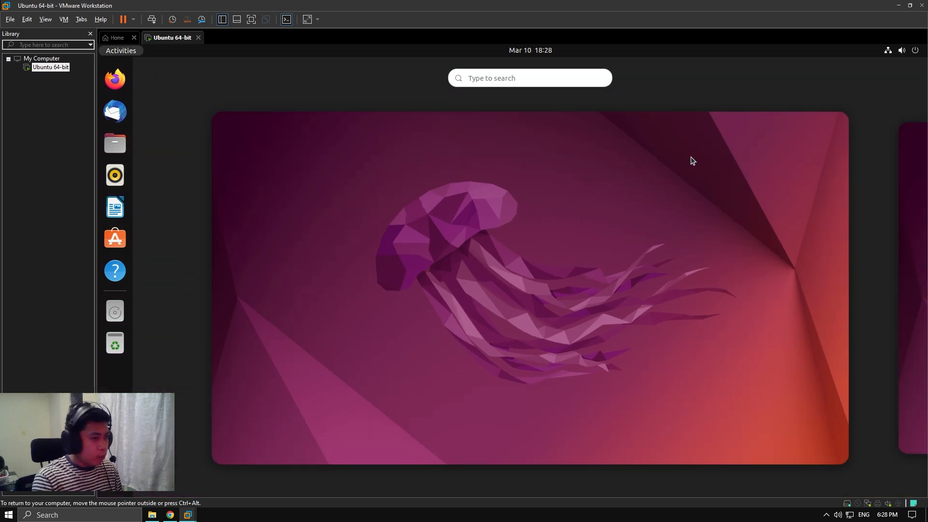
pyautogui.write('users')
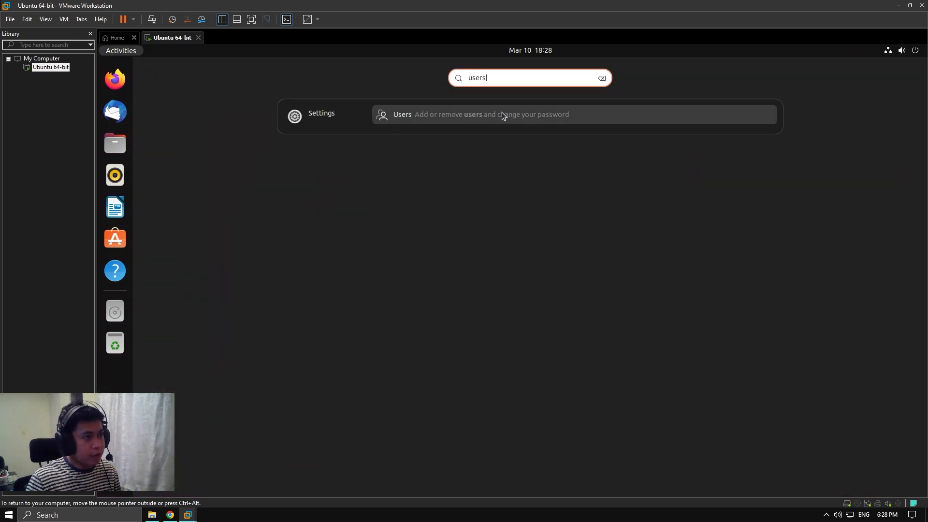
pyautogui.click(613, 119)
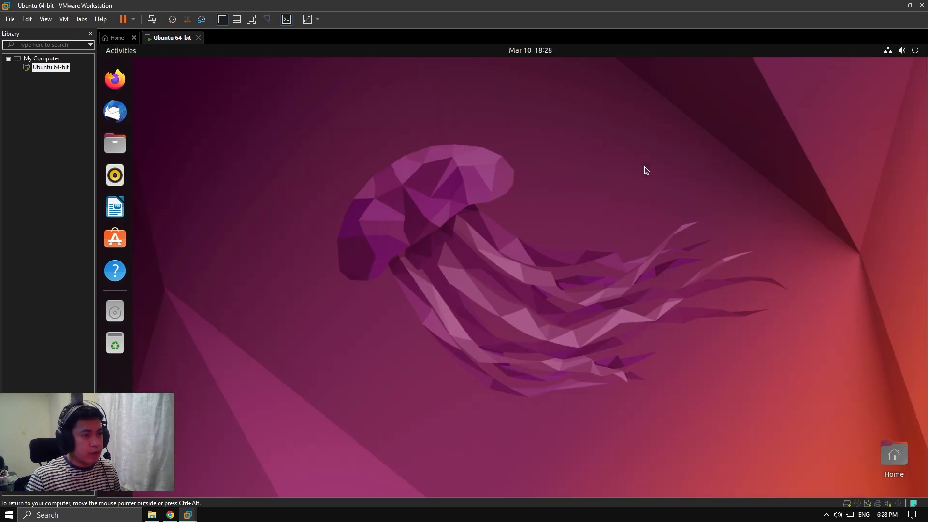
pyautogui.press('super')
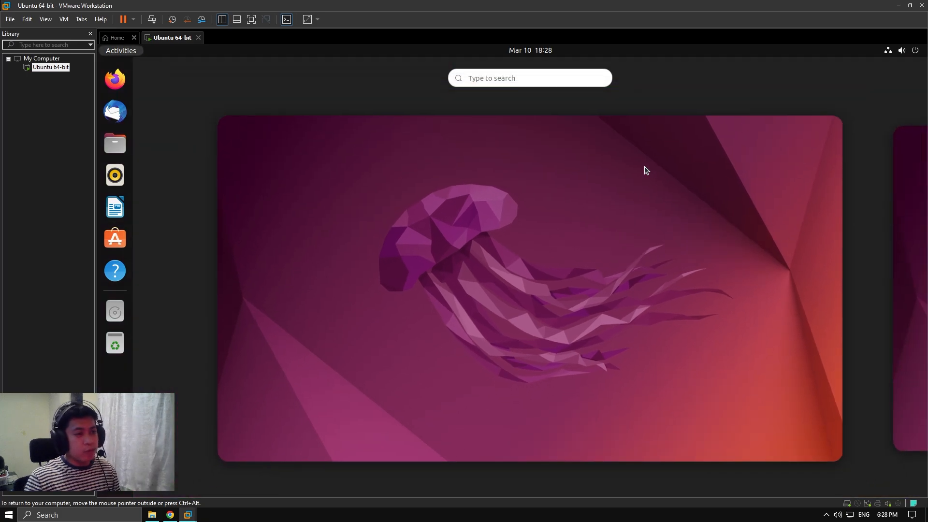
pyautogui.write('users')
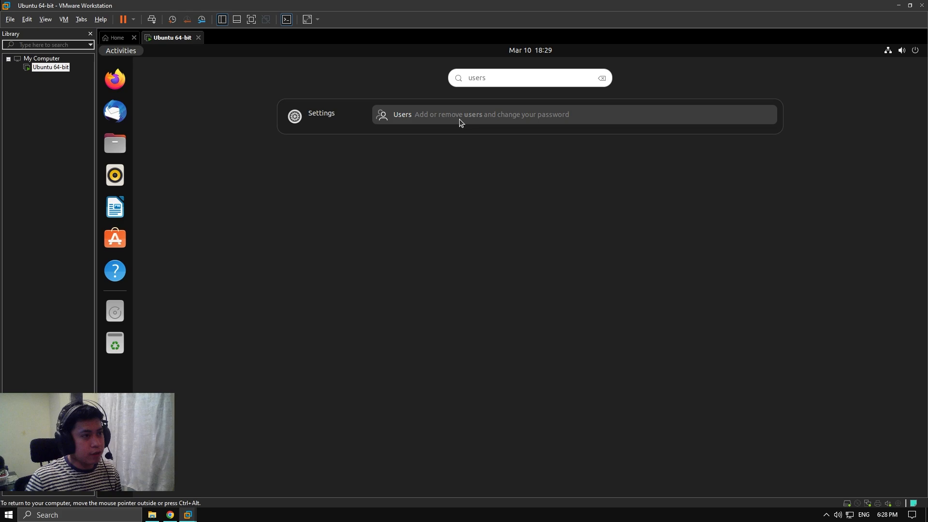
pyautogui.click(460, 121)
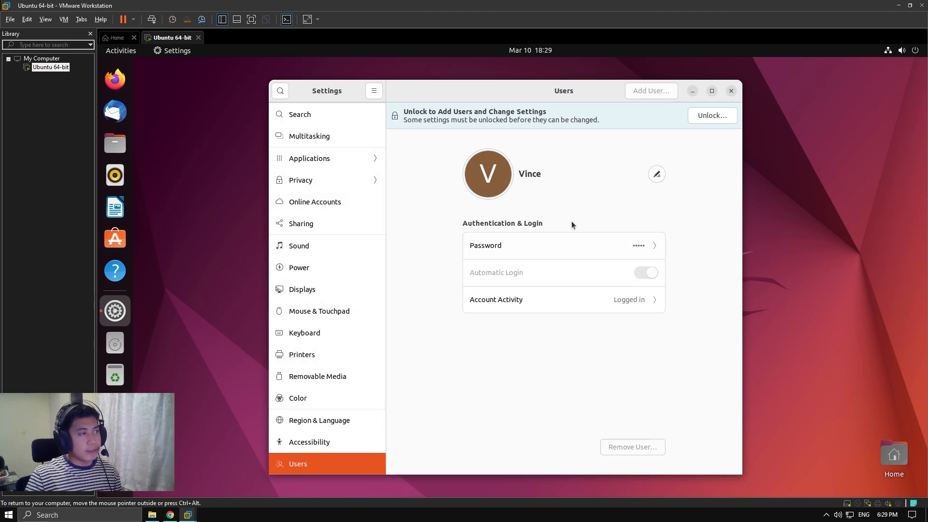
# Postpone Ubuntu's software updates and unlock the Users settings by authenticating with the admin password
pyautogui.moveTo(601, 93); pyautogui.dragTo(589, 86)
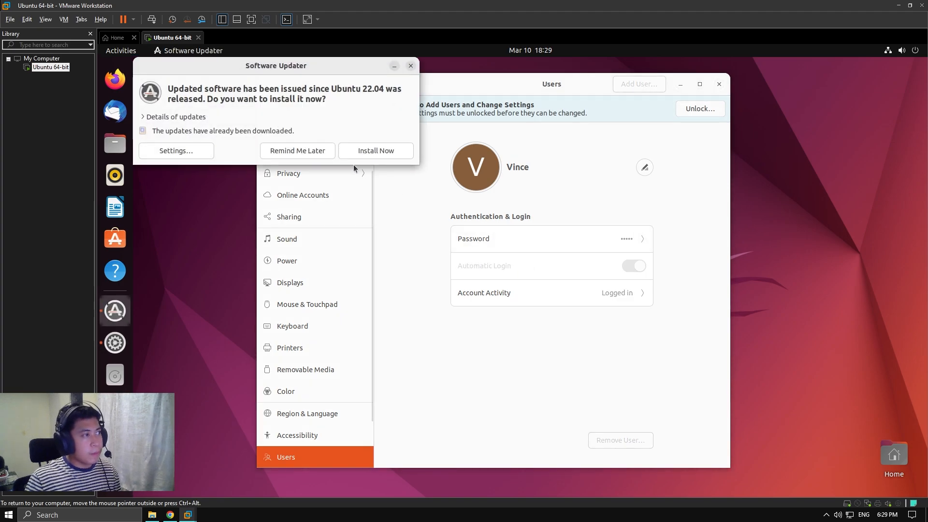
pyautogui.click(302, 154)
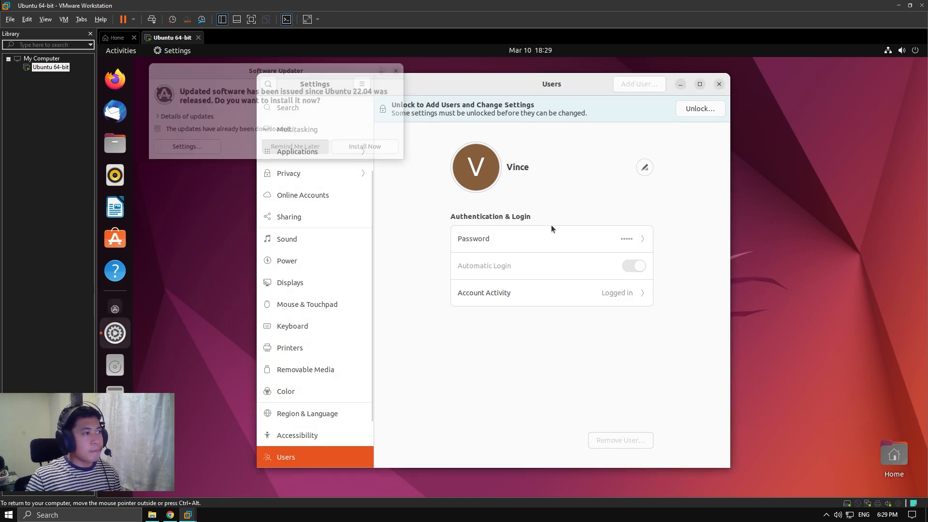
pyautogui.click(695, 109)
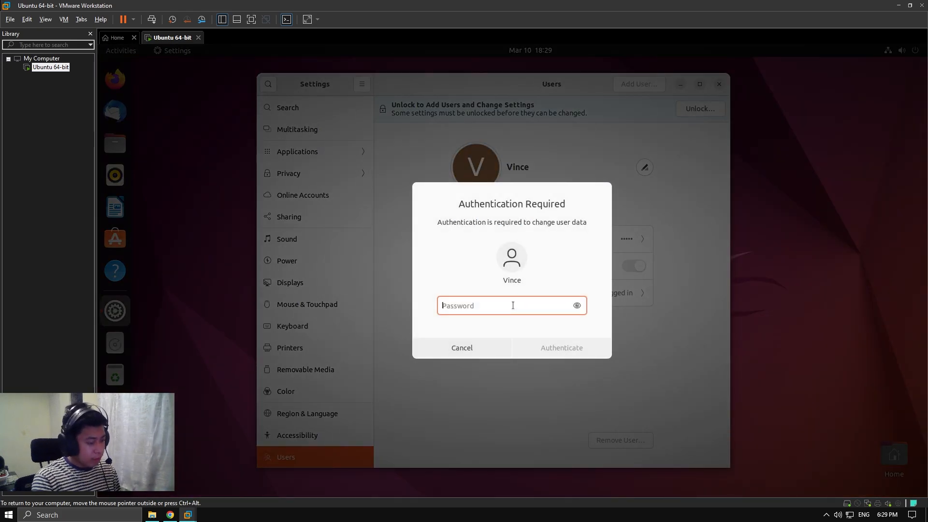
pyautogui.click(482, 345)
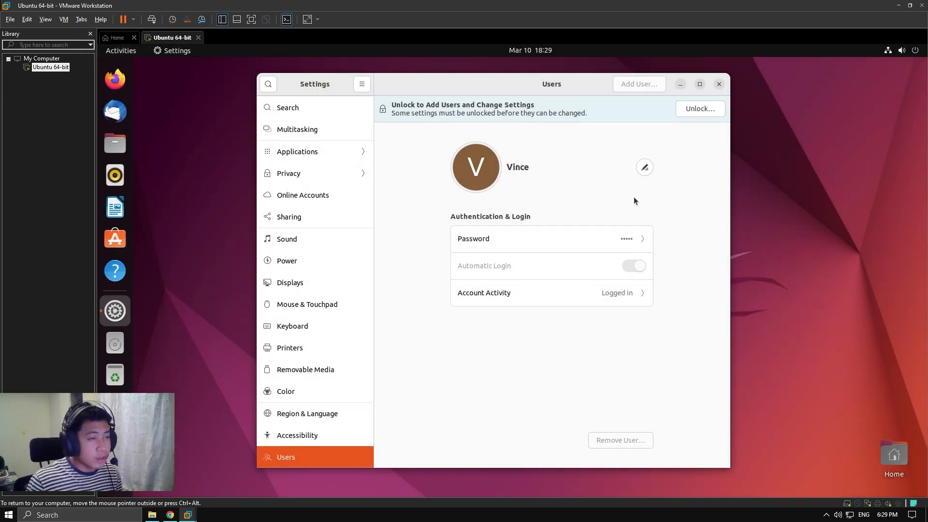
pyautogui.moveTo(517, 91); pyautogui.dragTo(501, 97)
pyautogui.click(659, 107)
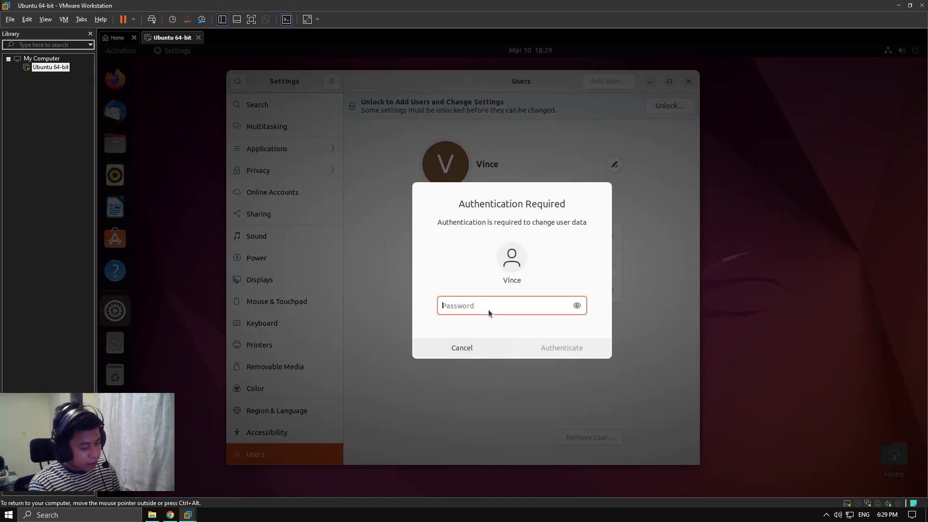
pyautogui.write('********')
pyautogui.write('••')
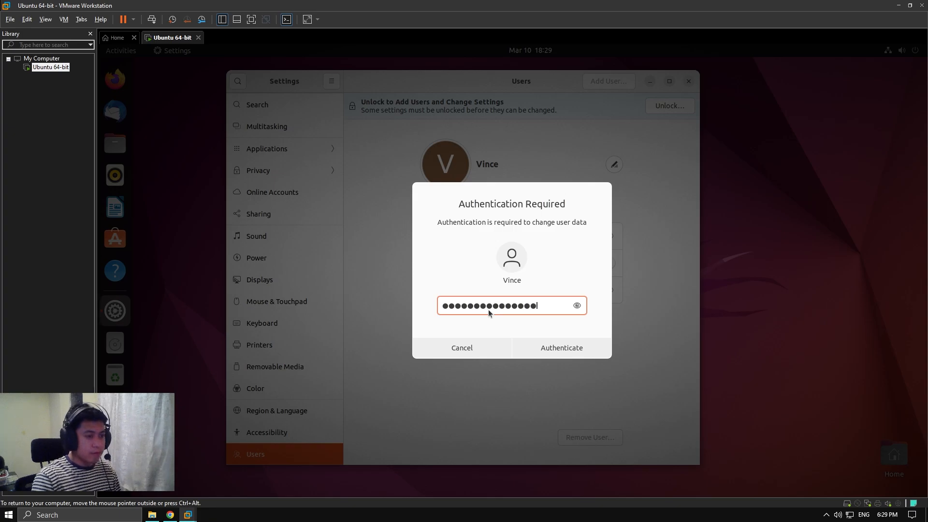
pyautogui.click(542, 347)
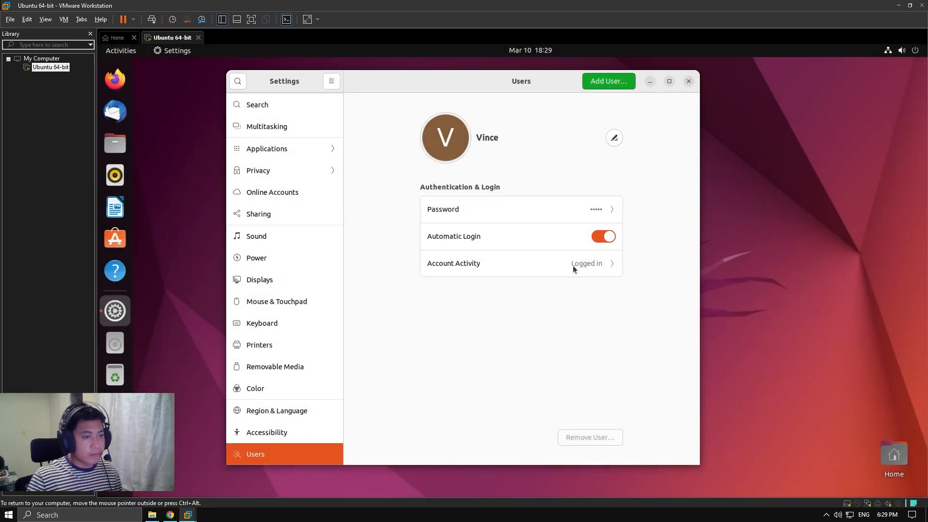
# Begin a new user account and enter the full name John
pyautogui.click(607, 85)
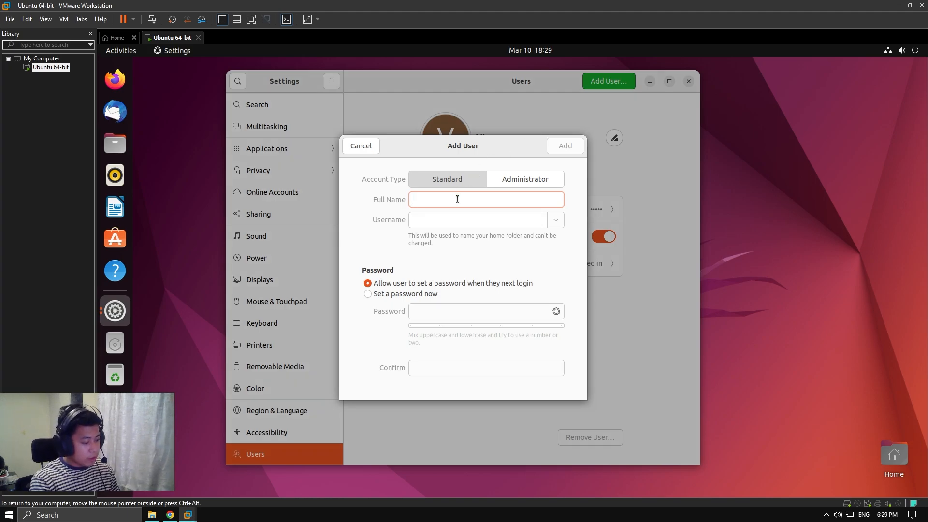
pyautogui.write('JOhn')
pyautogui.hotkey('ctrl', 'a')
pyautogui.write('Joh')
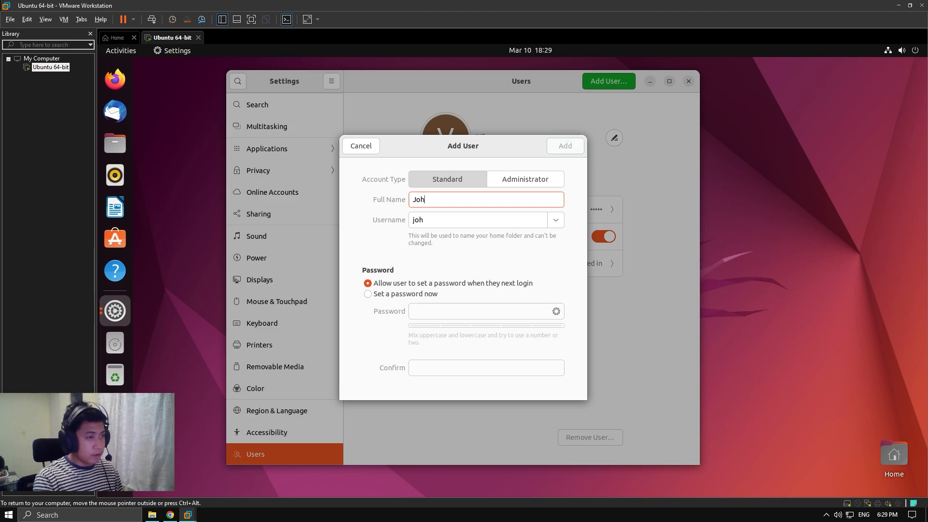
# Let John set his own password at next login, create the account, and close Settings
pyautogui.click(401, 293)
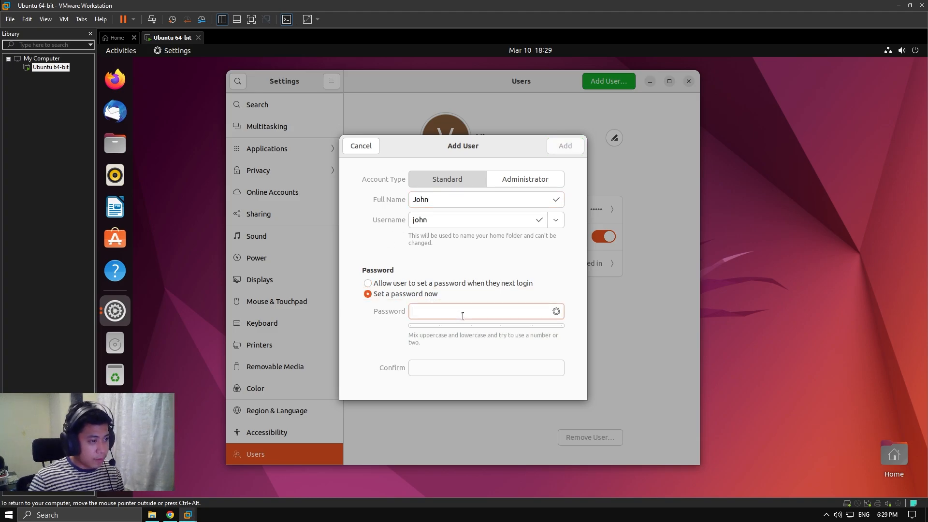
pyautogui.write('123456')
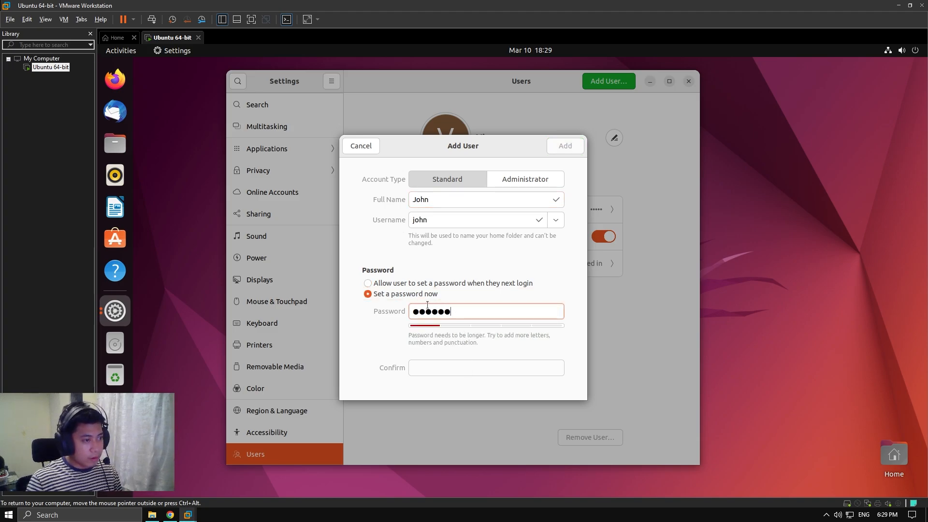
pyautogui.moveTo(461, 314); pyautogui.dragTo(364, 317)
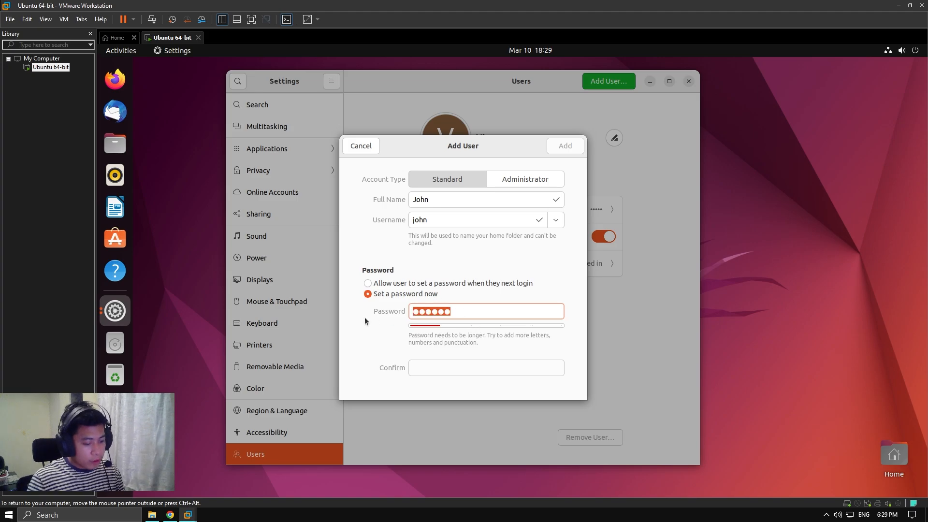
pyautogui.press('BackSpace')
pyautogui.click(435, 284)
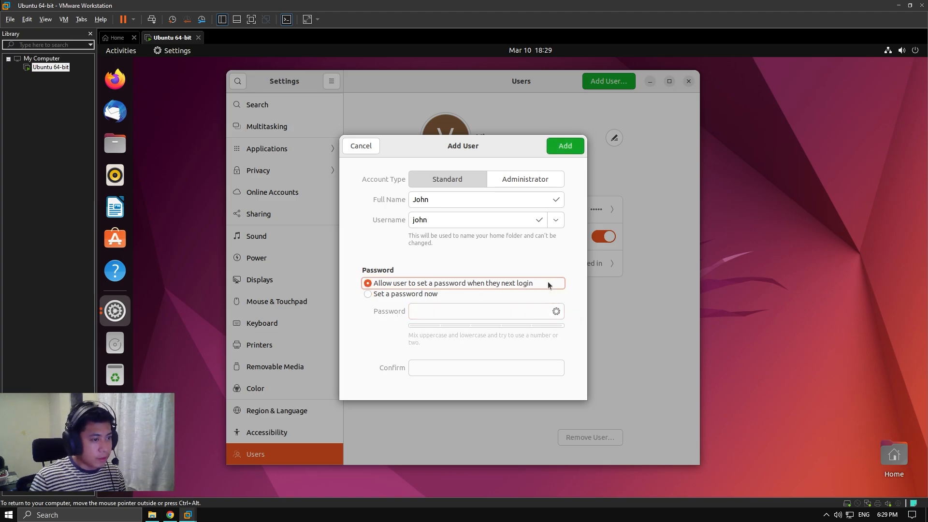
pyautogui.click(565, 147)
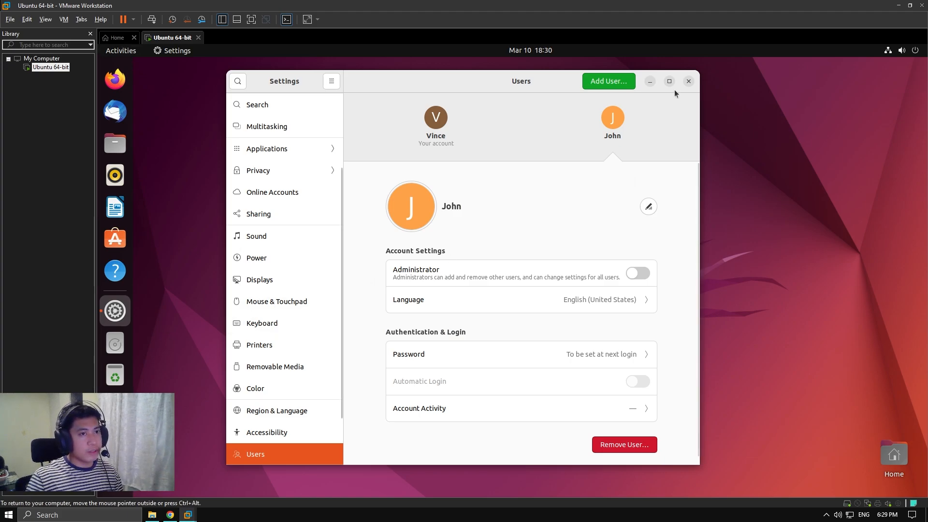
pyautogui.click(687, 81)
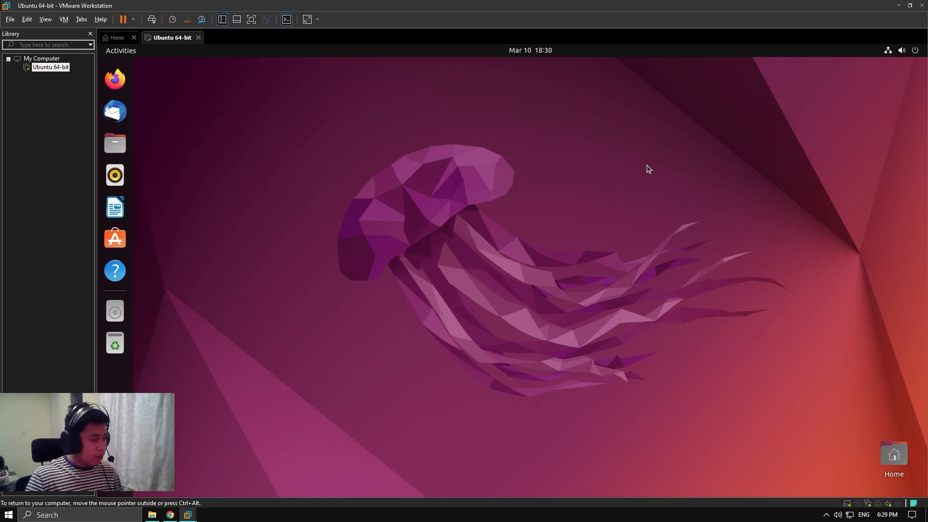
pyautogui.press('super')
pyautogui.write('disk')
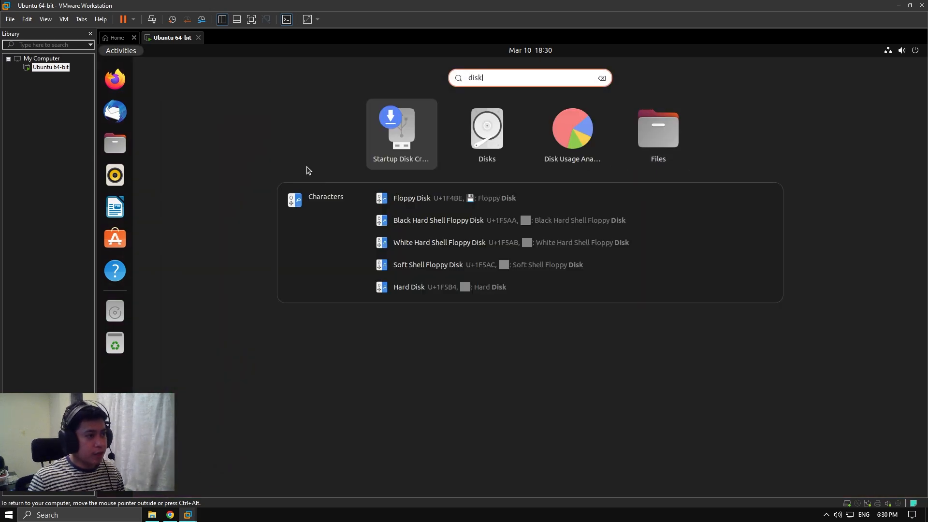
pyautogui.click(489, 143)
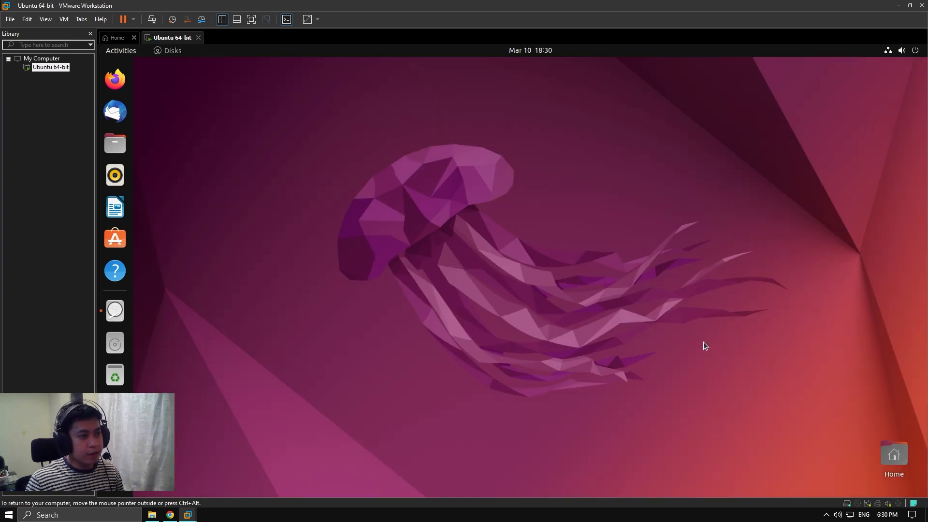
pyautogui.moveTo(253, 73); pyautogui.dragTo(406, 101)
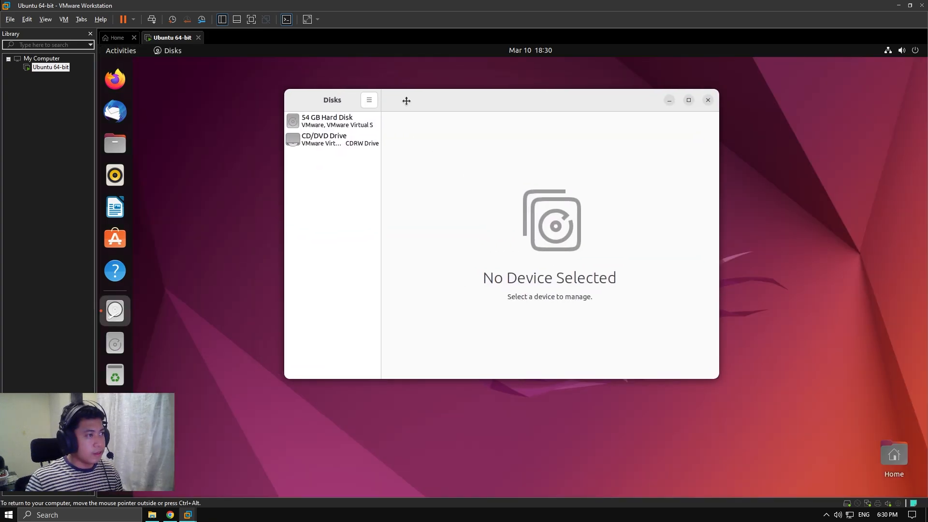
pyautogui.click(347, 127)
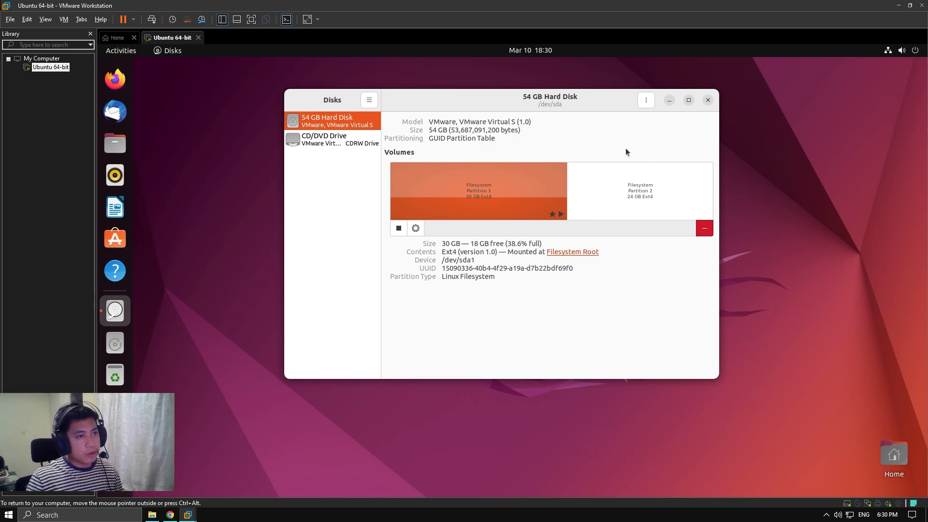
pyautogui.click(604, 208)
pyautogui.click(515, 193)
pyautogui.click(603, 129)
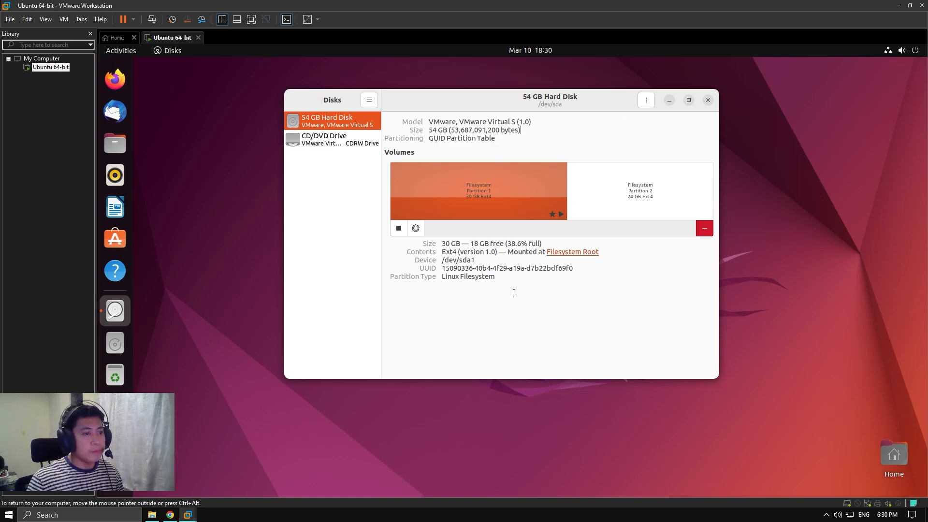
pyautogui.click(707, 99)
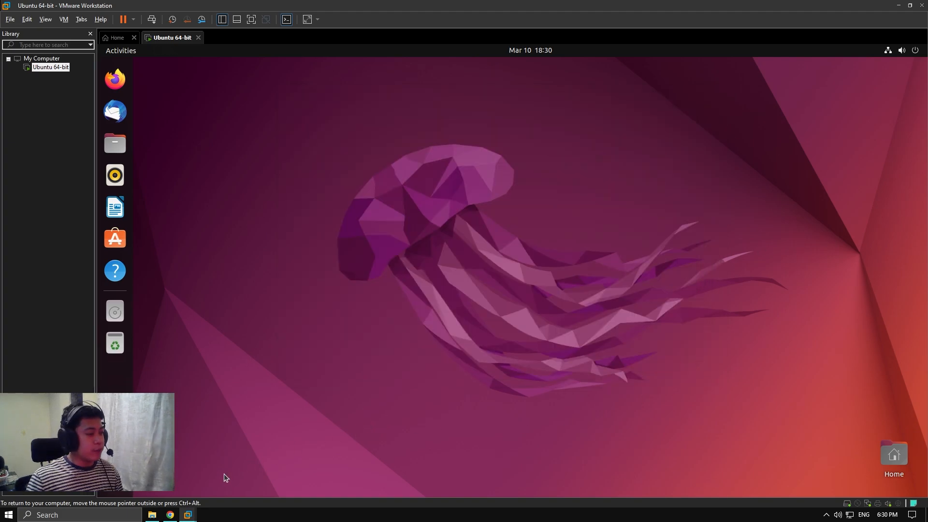